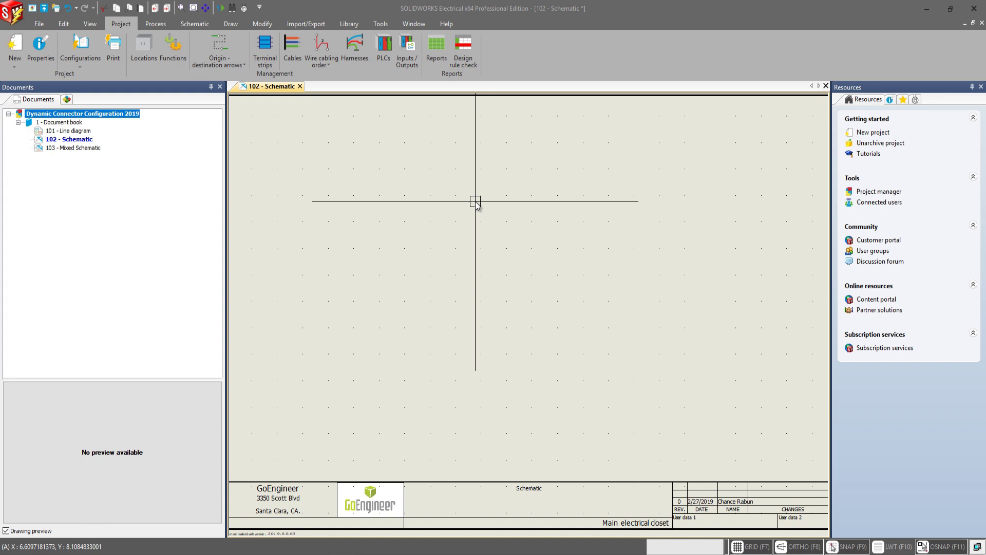
# Step: From Project > Configurations > Connector, select the GoEngineer Connector application configuration
pyautogui.click(86, 66)
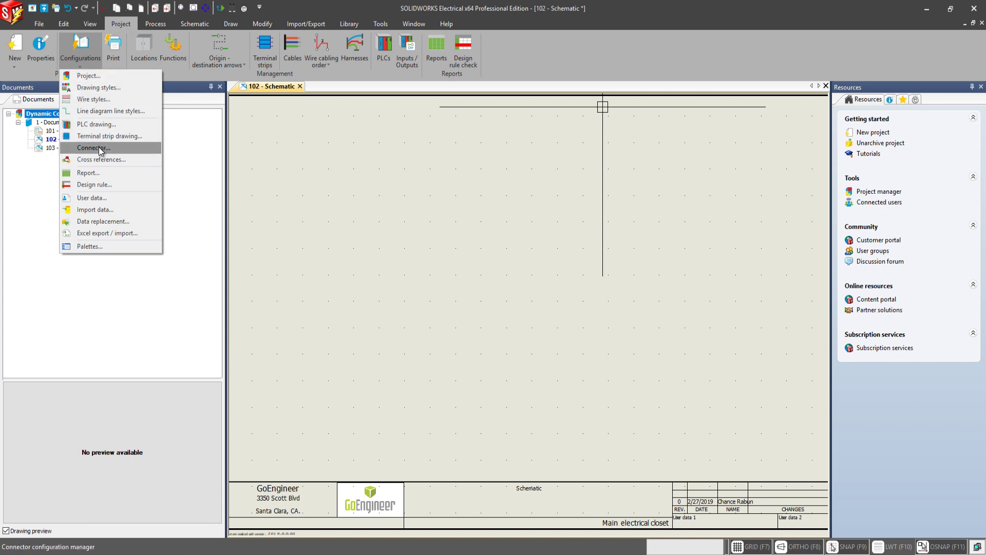
pyautogui.click(100, 148)
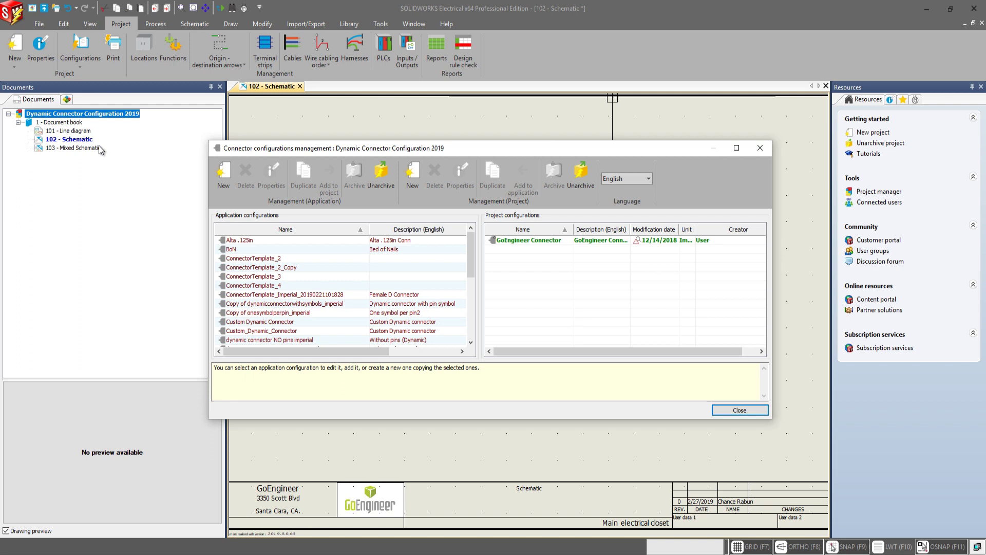
pyautogui.moveTo(471, 259); pyautogui.dragTo(468, 288)
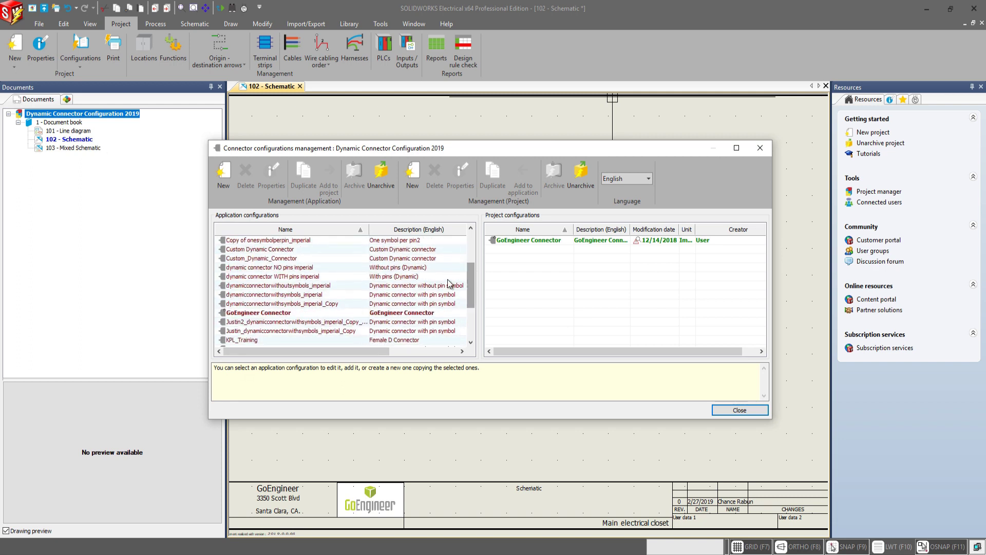
pyautogui.click(314, 314)
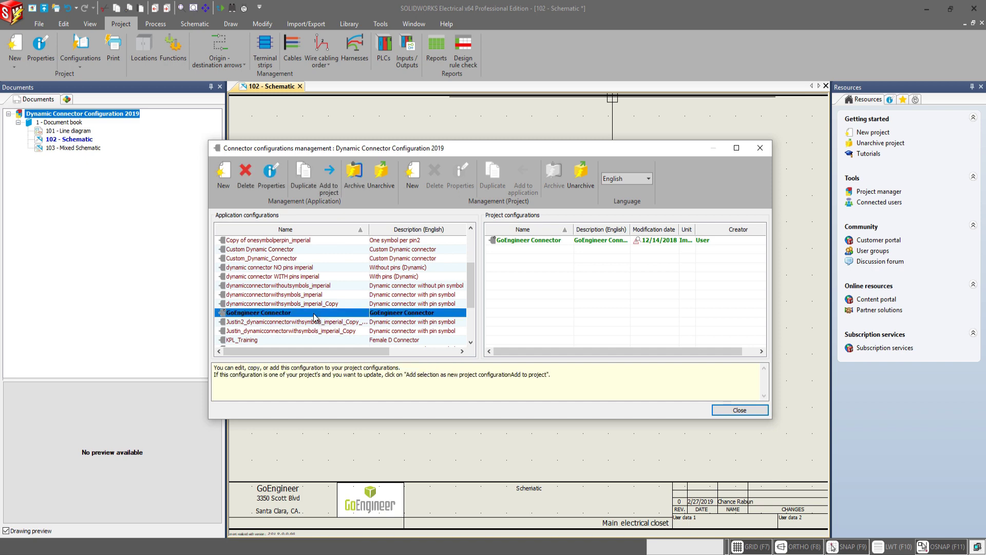
# Step: Open the GoEngineer Connector properties on the Shape tab, showing width 0.7 and pin side Right
pyautogui.click(274, 186)
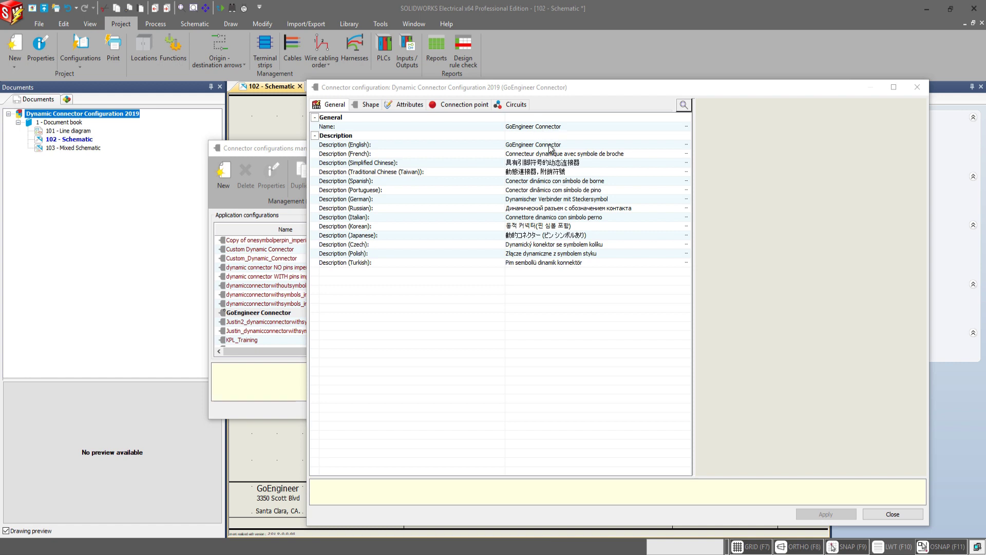
pyautogui.click(367, 105)
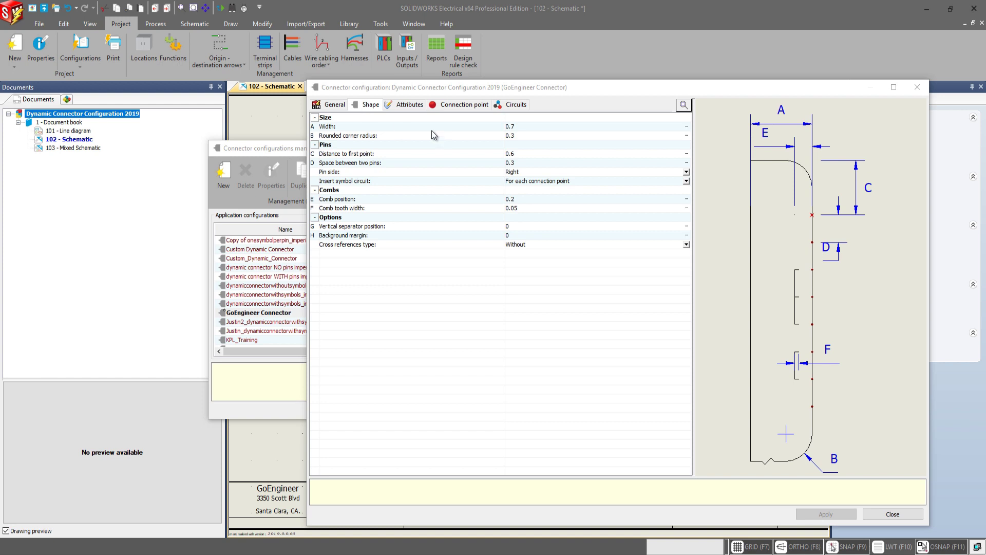
pyautogui.click(527, 135)
pyautogui.click(527, 135)
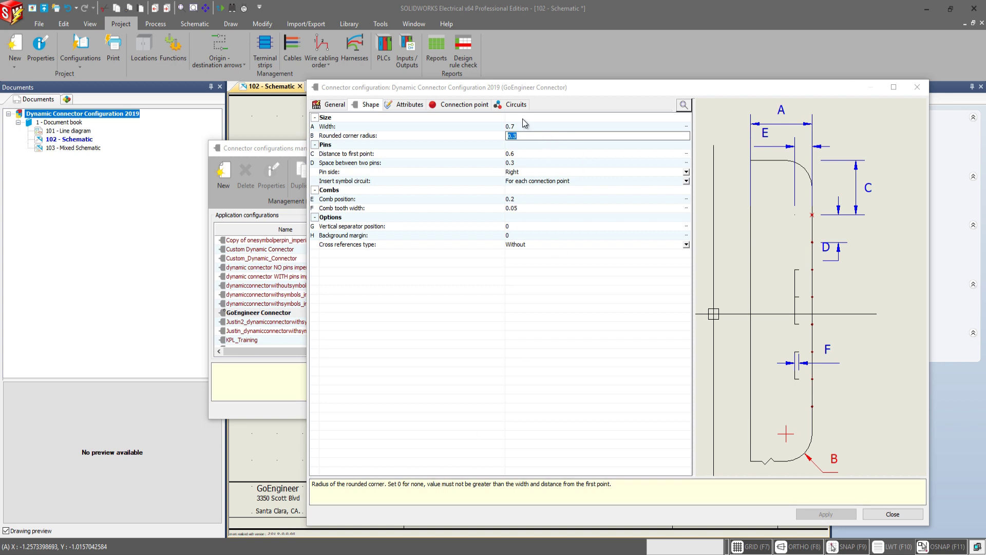
pyautogui.press('Return')
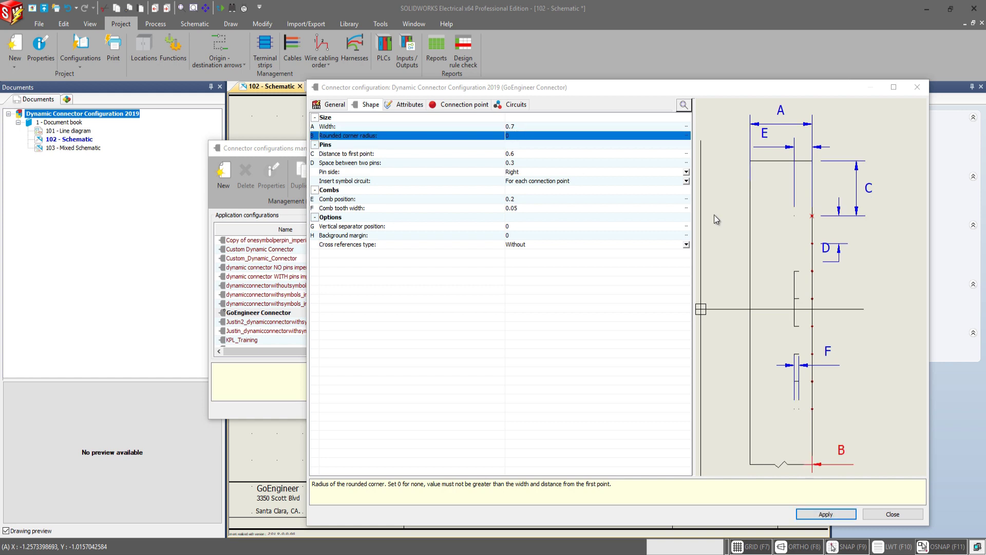
pyautogui.click(544, 133)
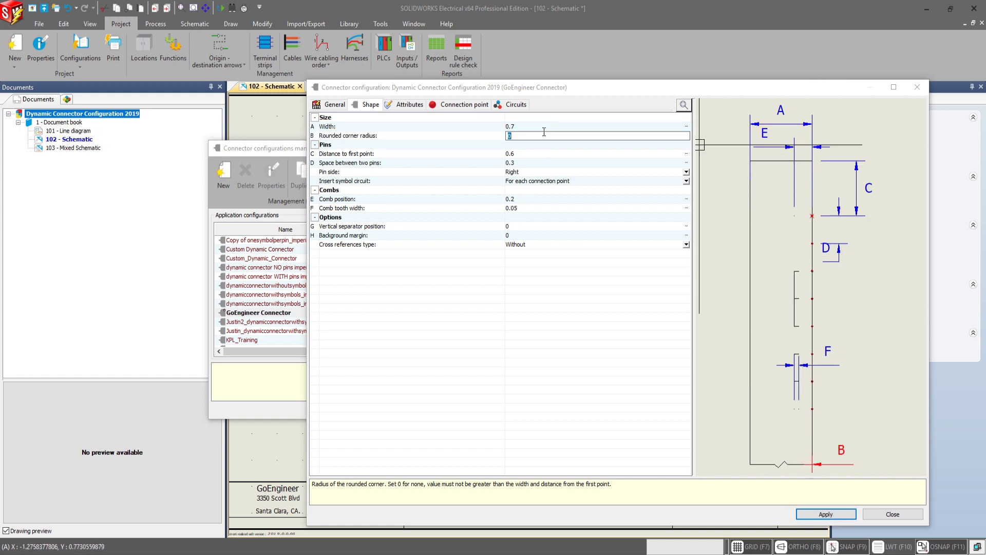
pyautogui.write('.5')
pyautogui.press('Return')
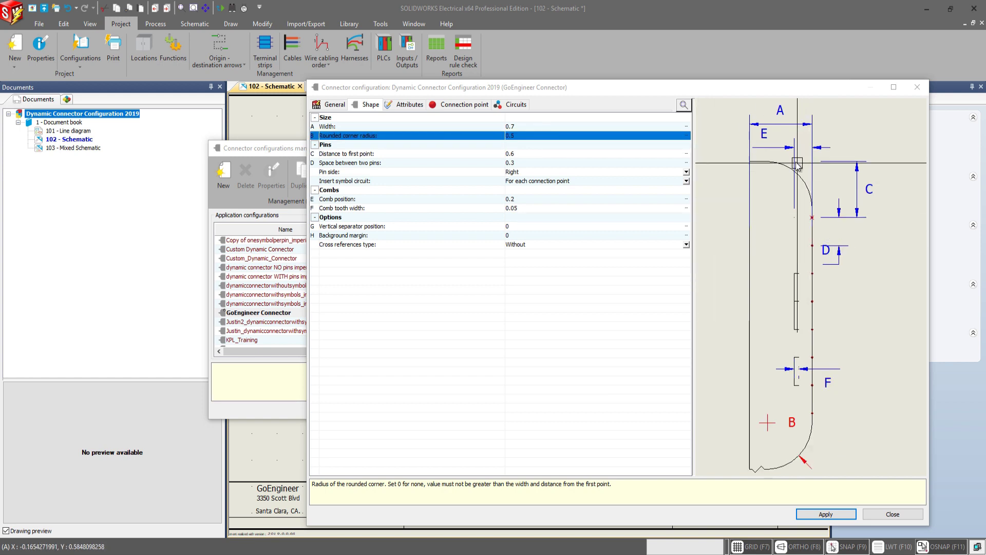
pyautogui.click(541, 135)
pyautogui.write('.3')
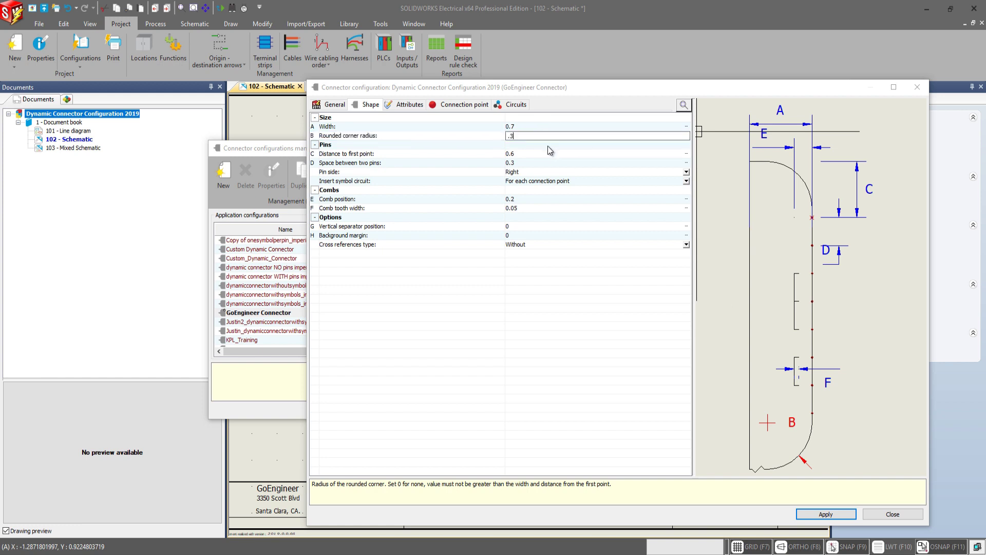
pyautogui.press('Return')
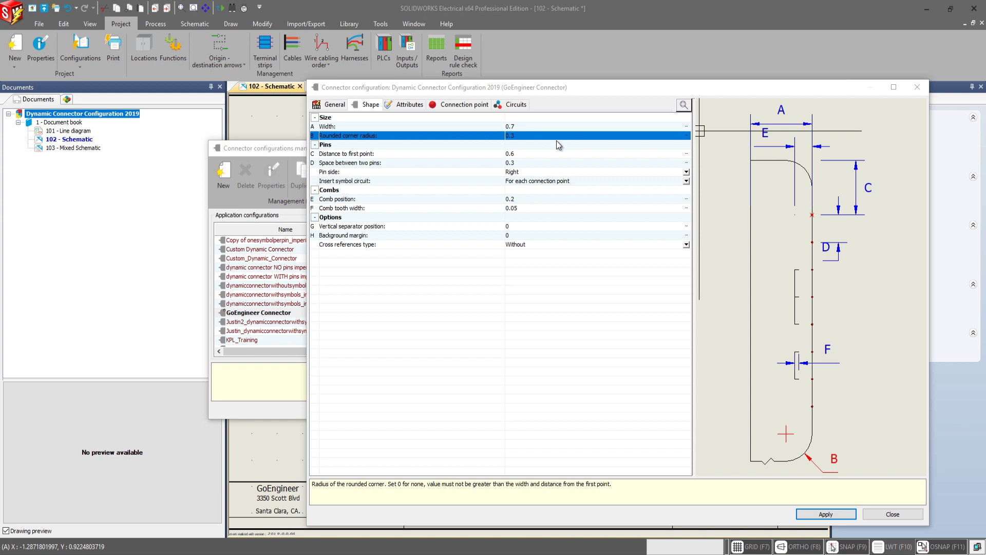
# Step: Review the Pins settings: distance to first point, pin side, insert symbol circuit and pin spacing
pyautogui.click(345, 154)
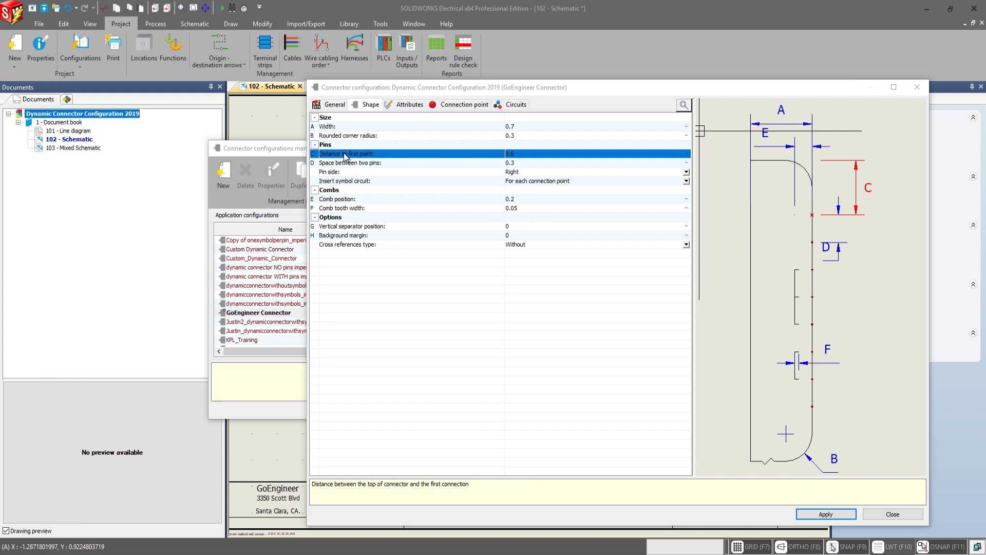
pyautogui.click(348, 173)
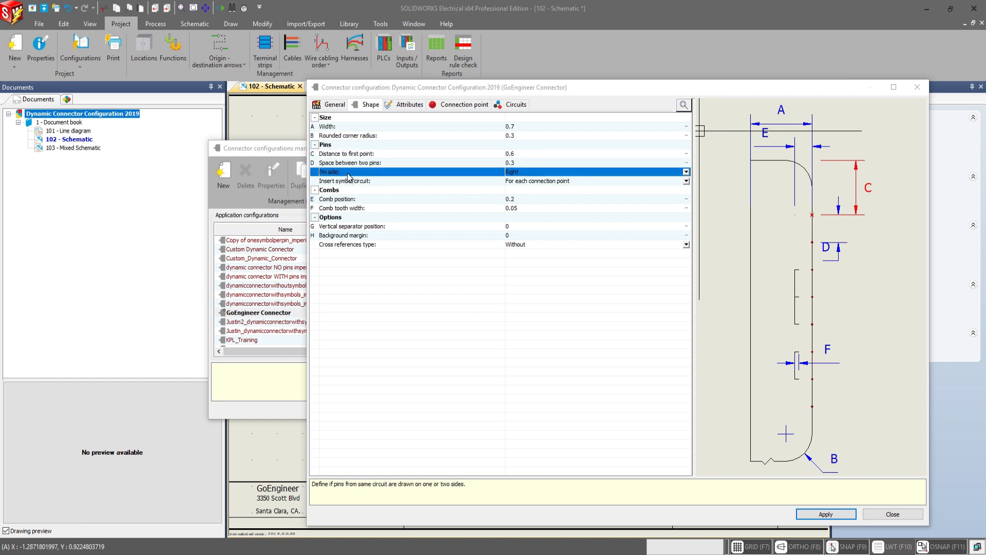
pyautogui.click(349, 182)
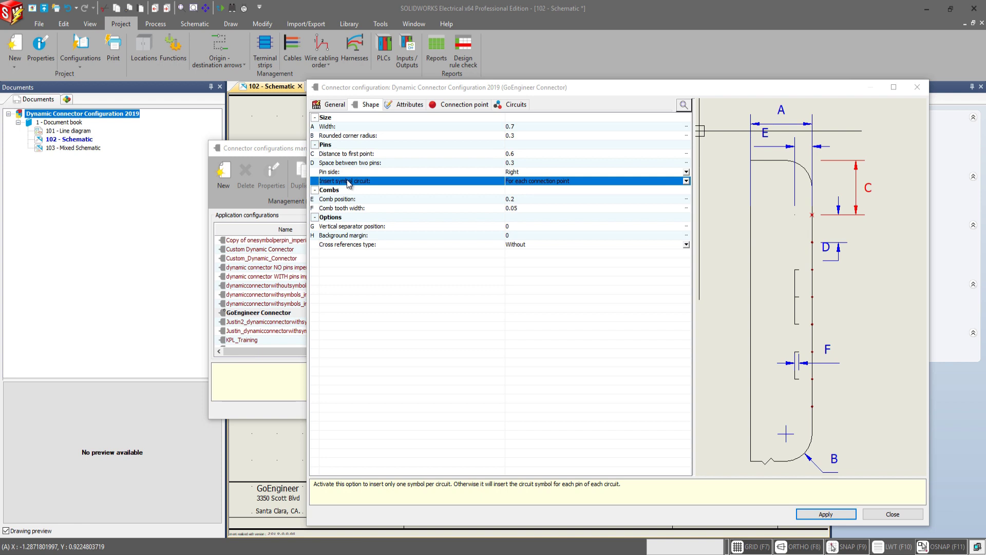
pyautogui.click(377, 164)
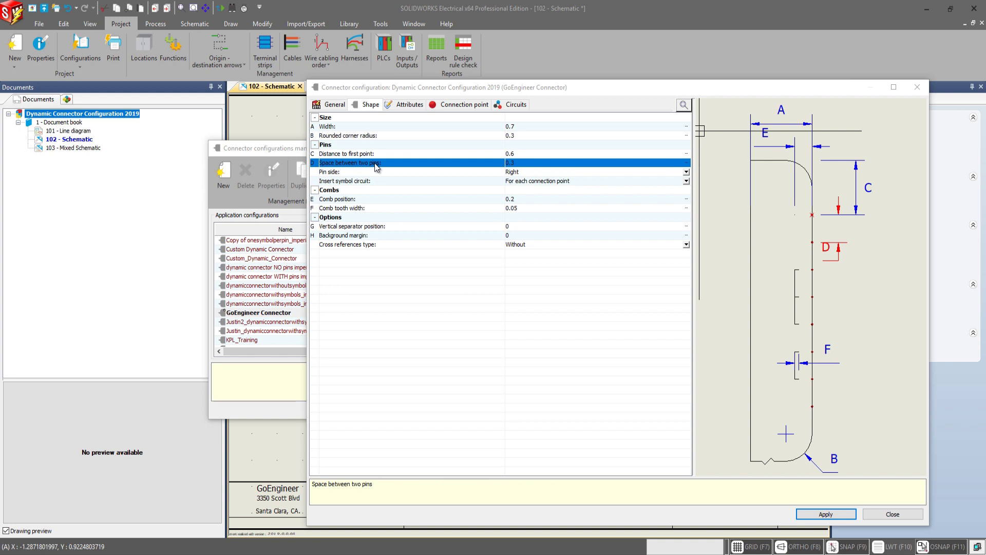
pyautogui.click(349, 147)
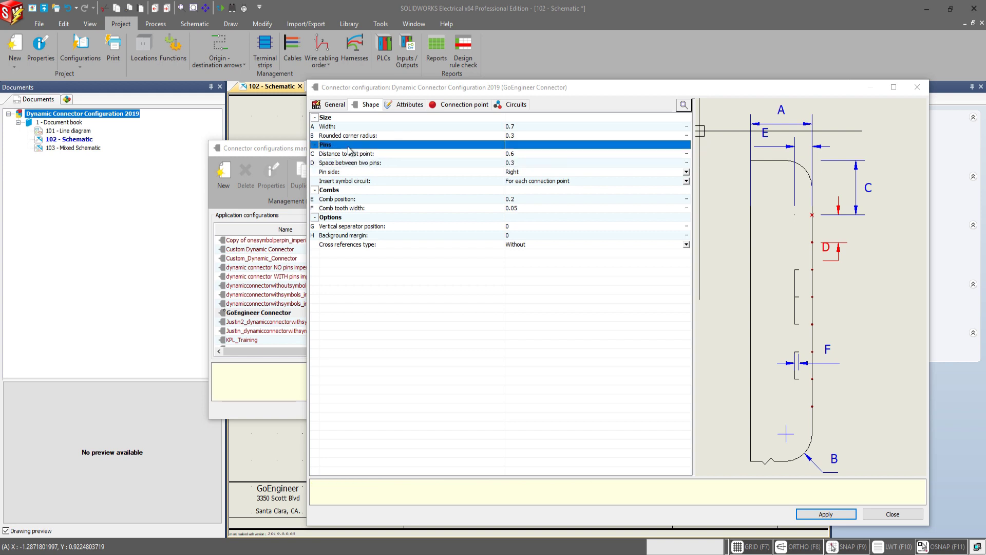
# Step: Set the distance to first point to 0.5, after briefly trying 0.2
pyautogui.click(521, 154)
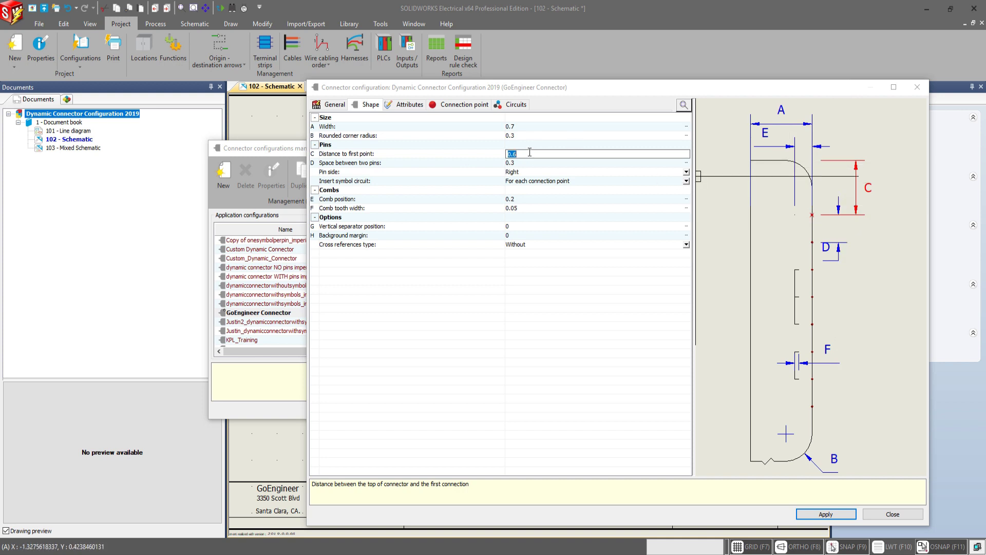
pyautogui.write('0.2')
pyautogui.press('Return')
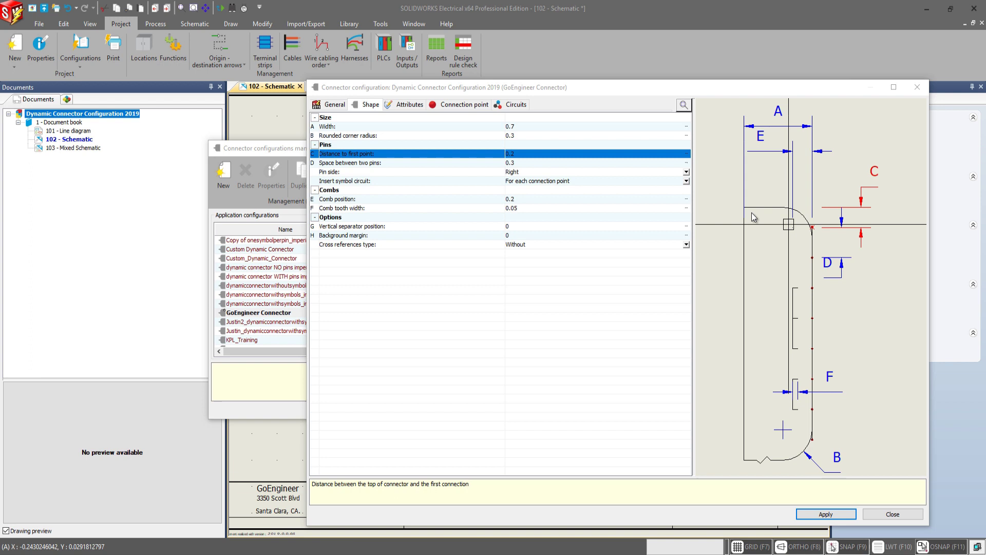
pyautogui.click(563, 152)
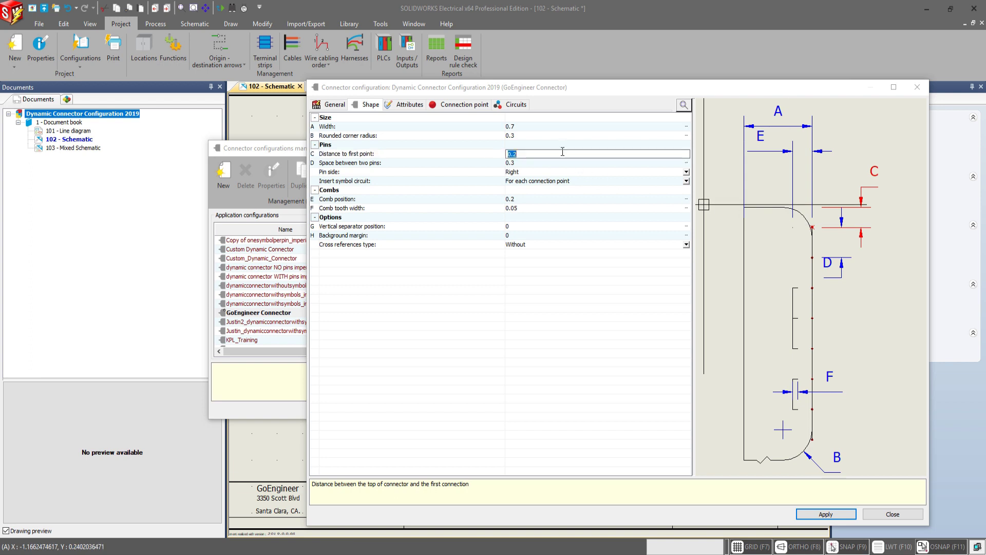
pyautogui.write('.5')
pyautogui.press('Return')
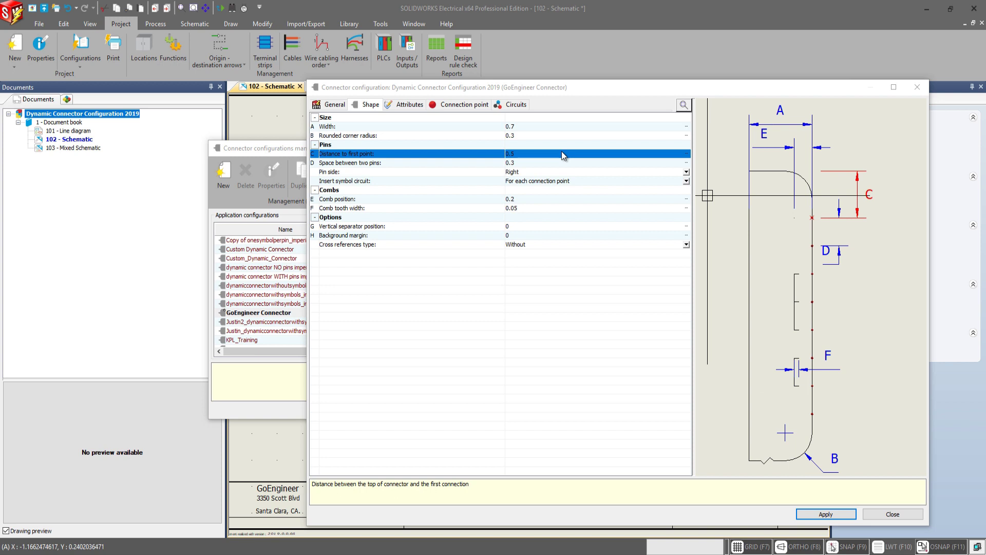
# Step: Try the Left, Left and right, and Right and left pin sides, then settle on Right
pyautogui.click(519, 162)
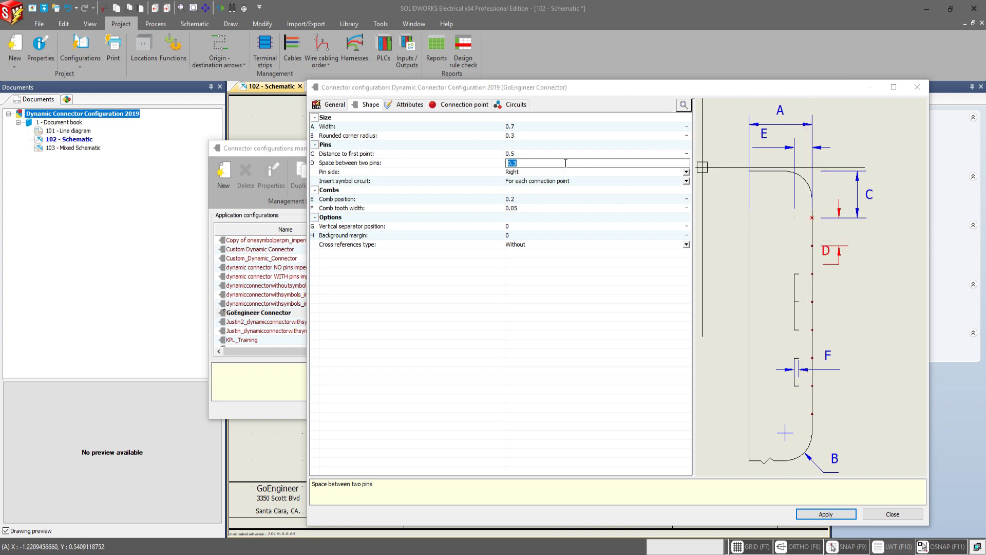
pyautogui.click(446, 175)
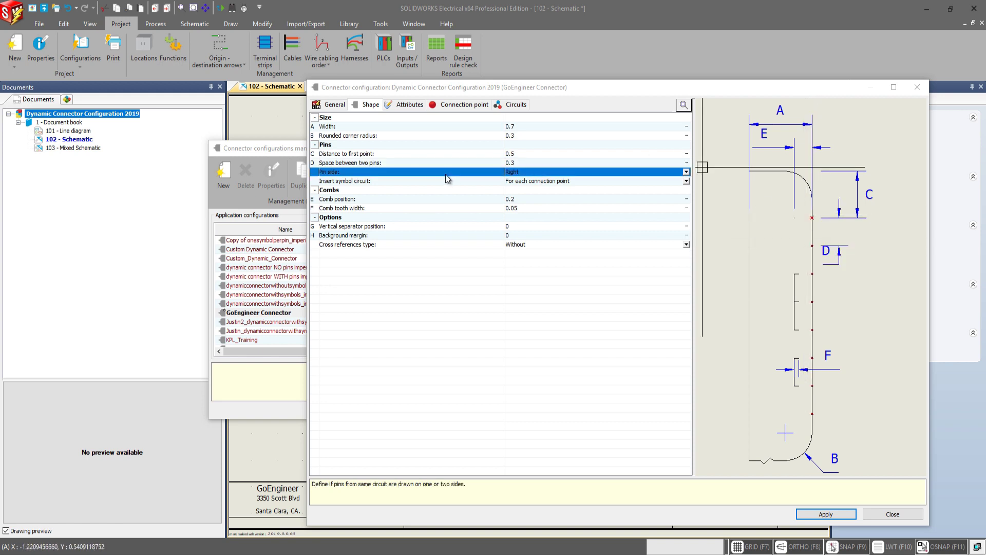
pyautogui.click(686, 174)
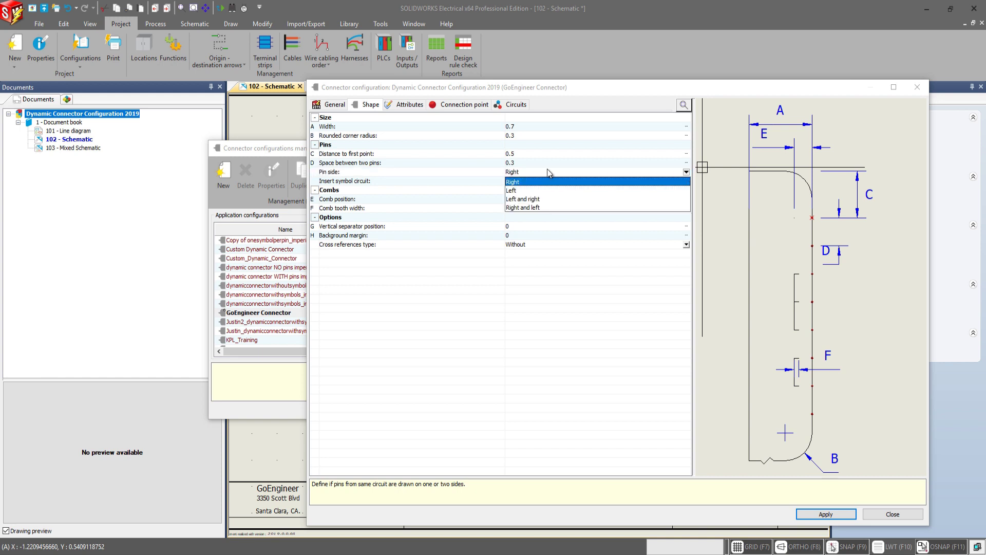
pyautogui.click(523, 188)
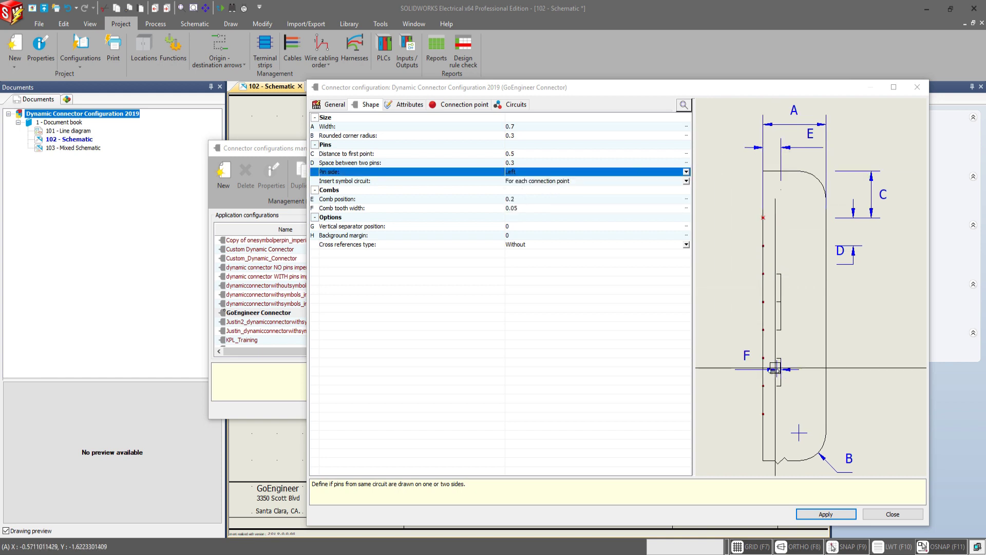
pyautogui.click(686, 173)
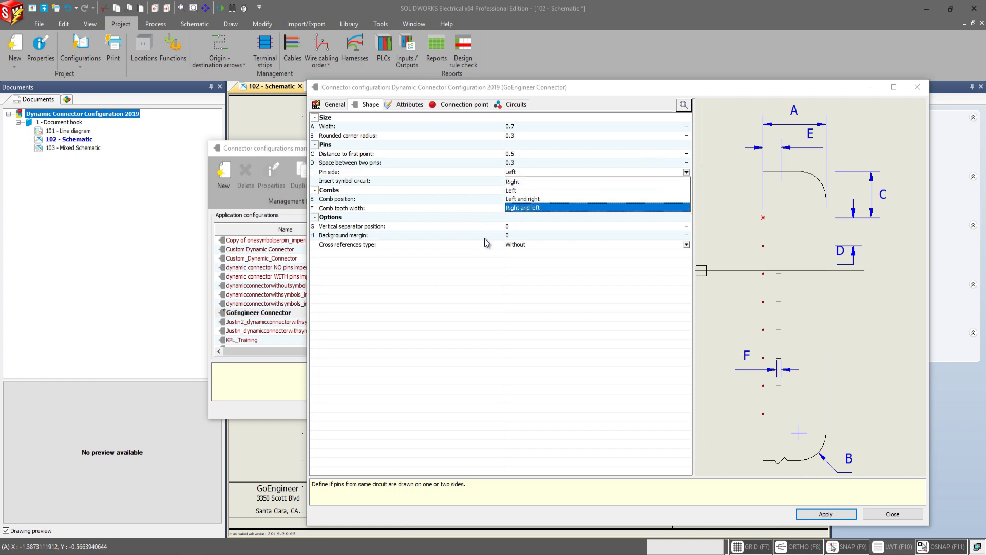
pyautogui.click(529, 200)
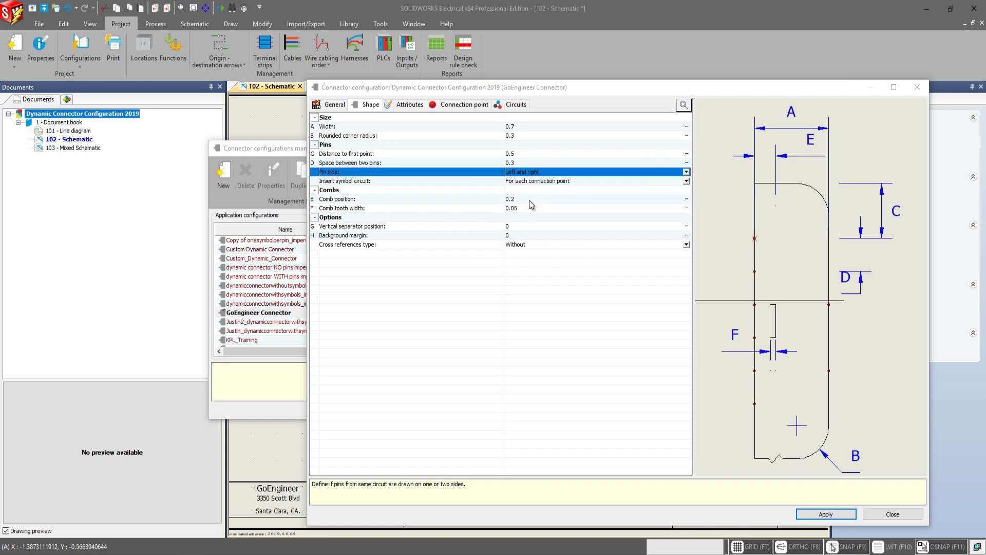
pyautogui.click(686, 172)
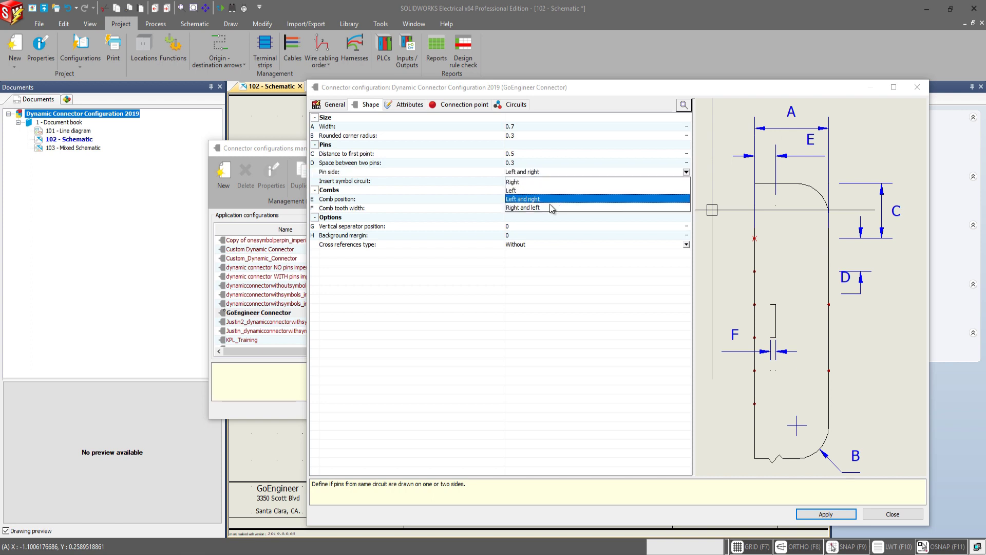
pyautogui.click(523, 208)
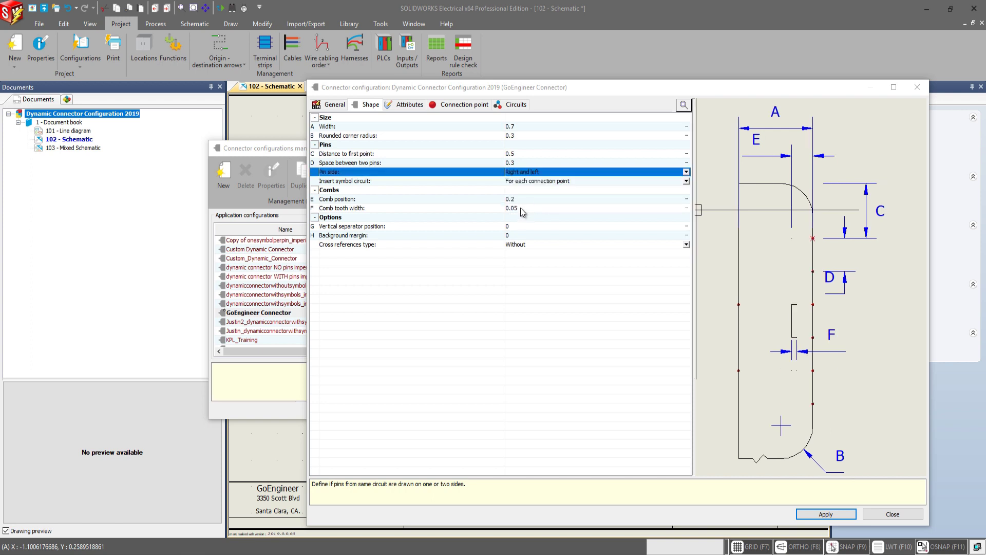
pyautogui.click(686, 172)
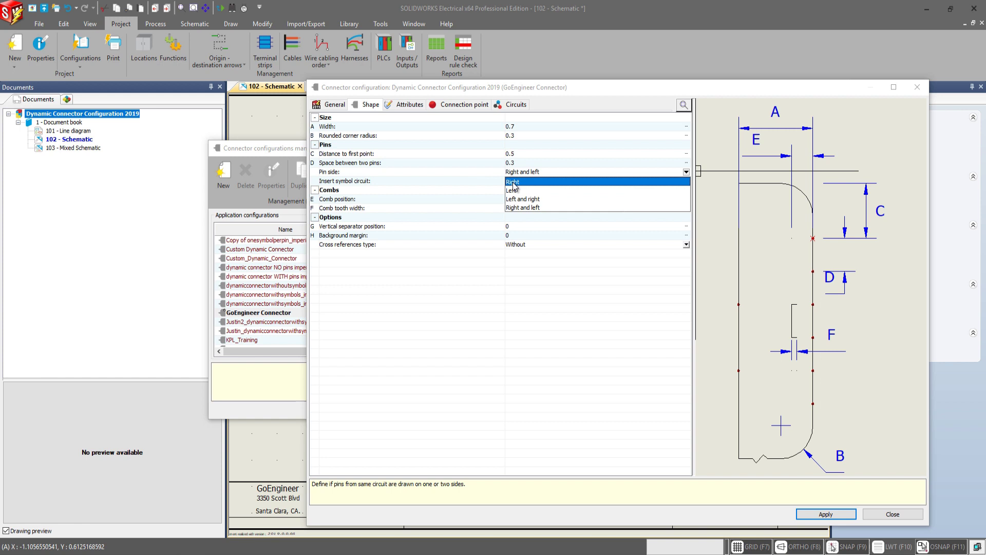
pyautogui.click(514, 184)
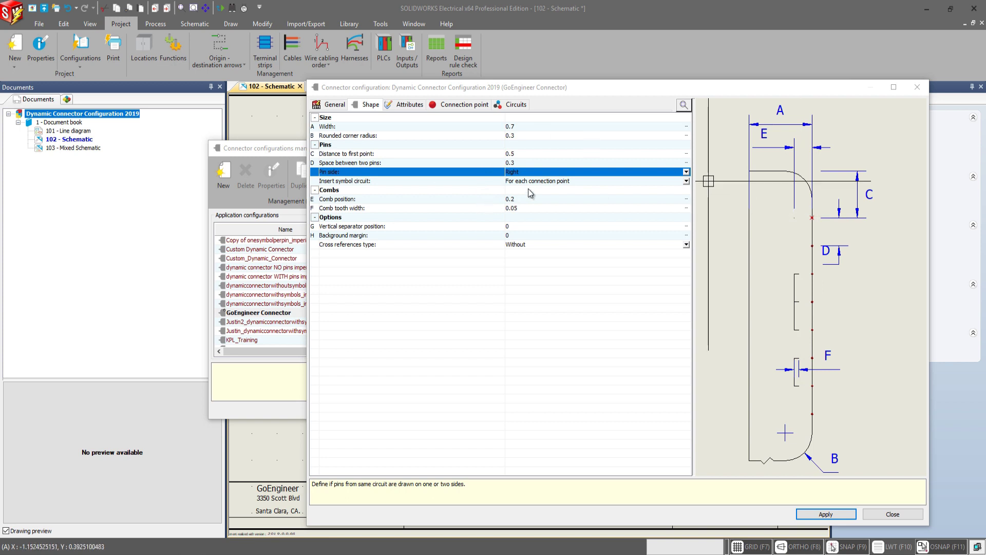
pyautogui.click(555, 184)
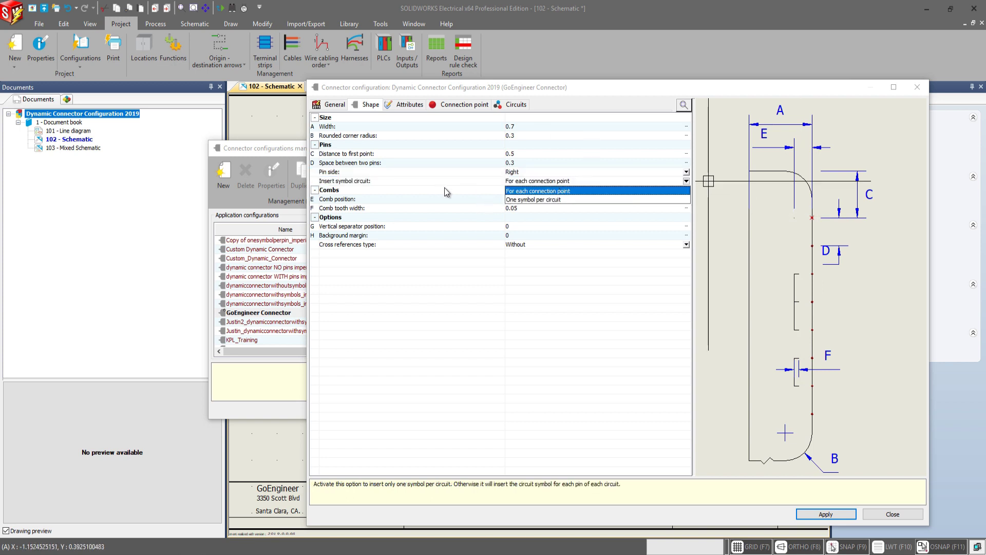
pyautogui.click(445, 189)
pyautogui.click(568, 181)
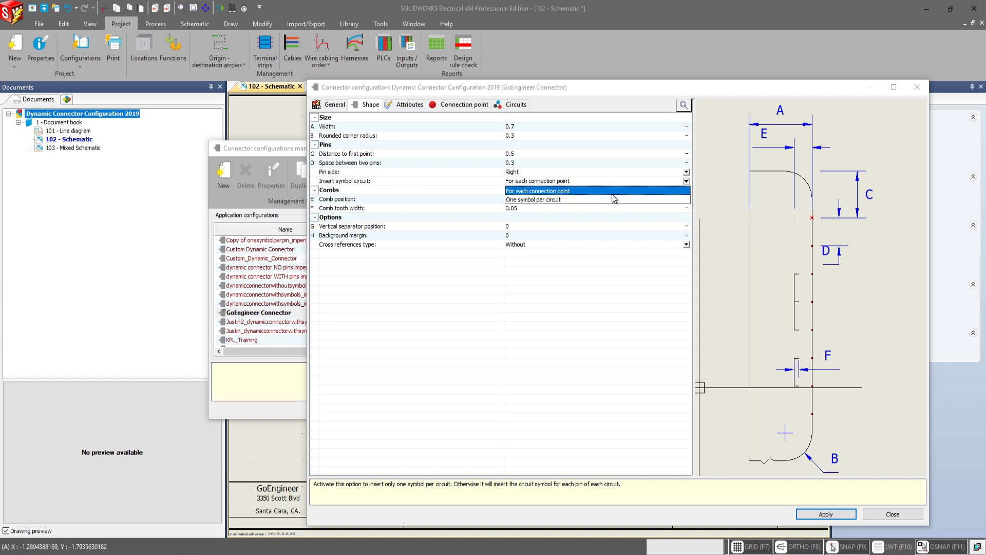
pyautogui.click(388, 199)
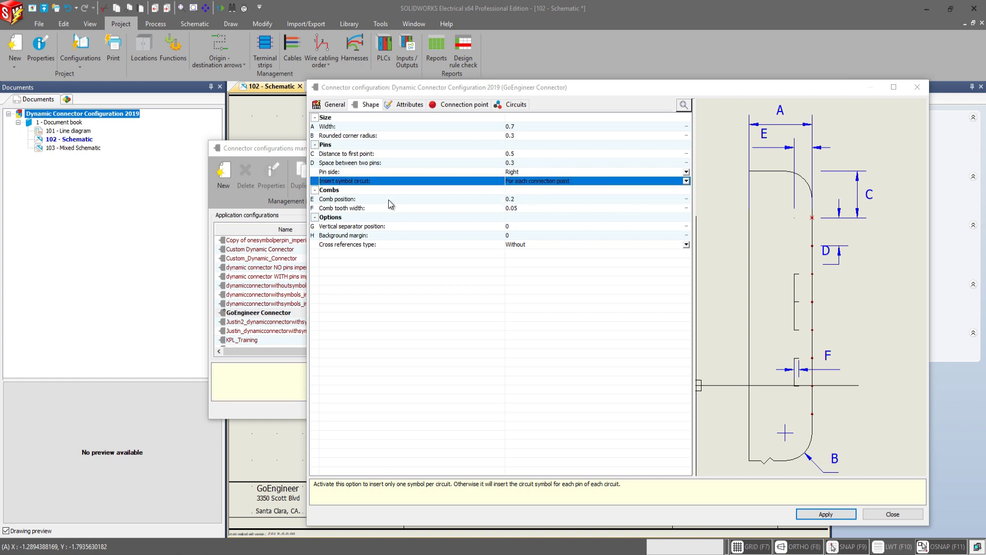
# Step: Set the Comb position to 0.3
pyautogui.click(390, 200)
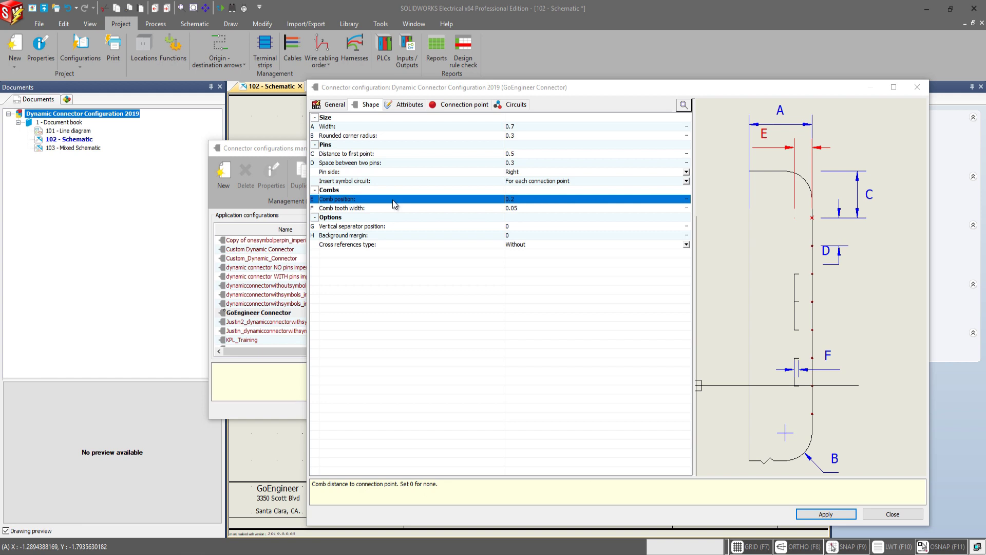
pyautogui.click(361, 209)
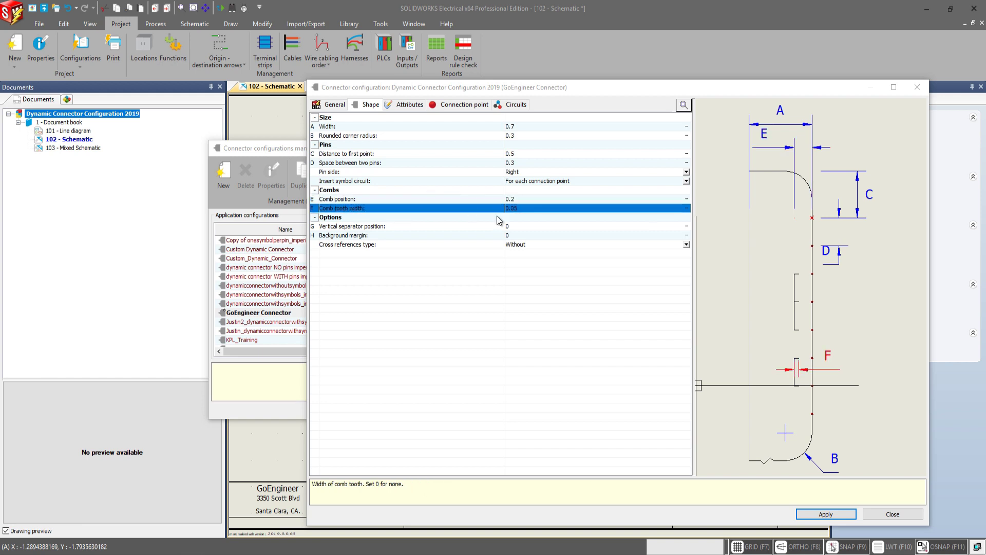
pyautogui.click(436, 200)
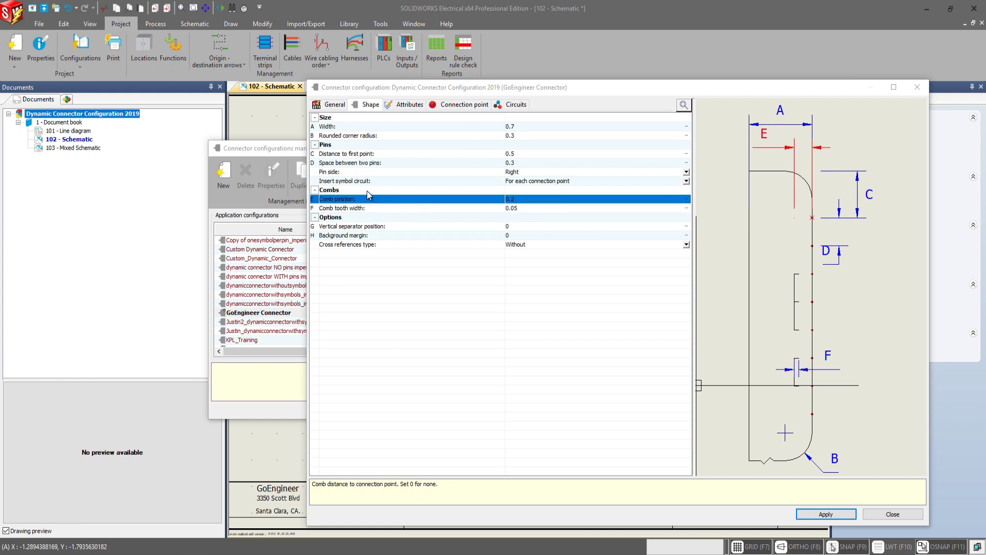
pyautogui.click(619, 199)
pyautogui.write('.5')
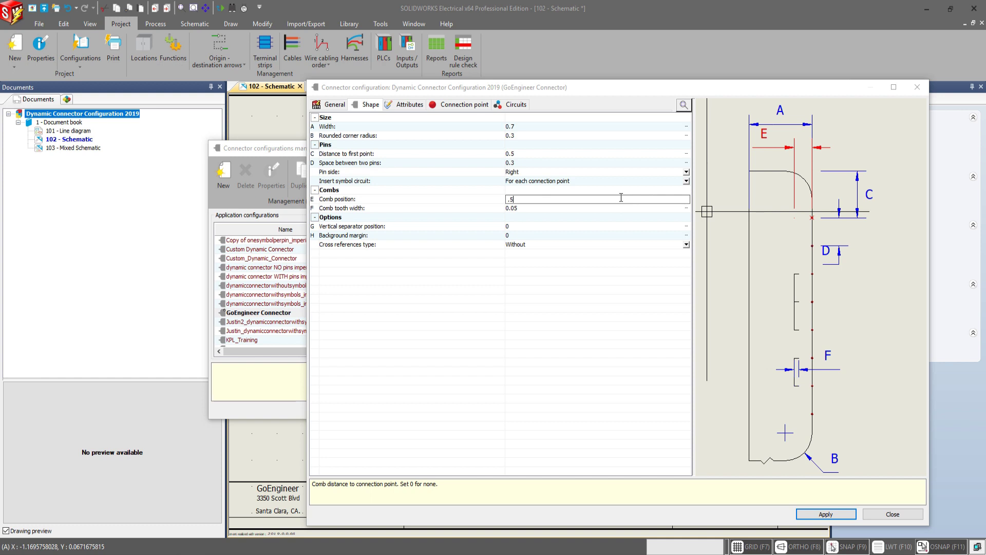
pyautogui.press('Return')
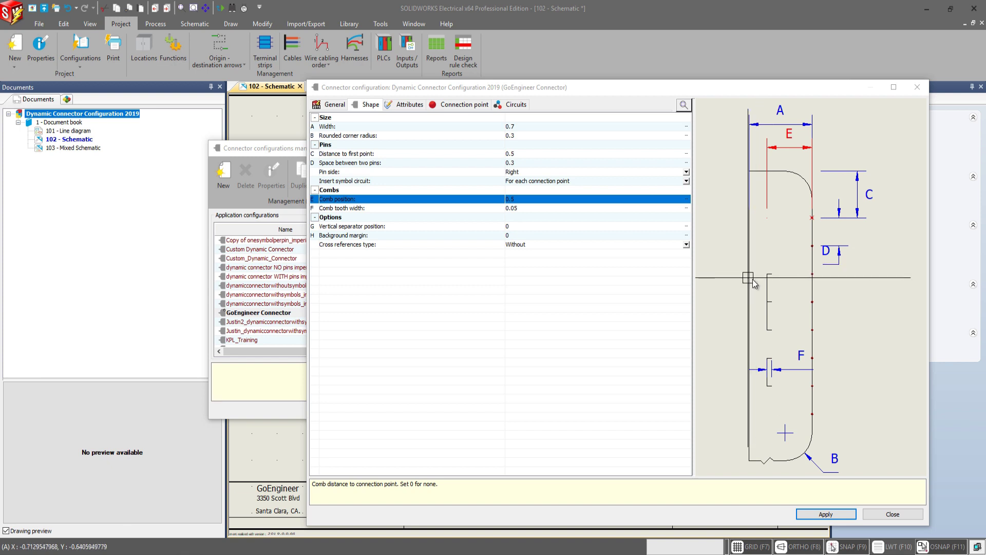
pyautogui.click(585, 198)
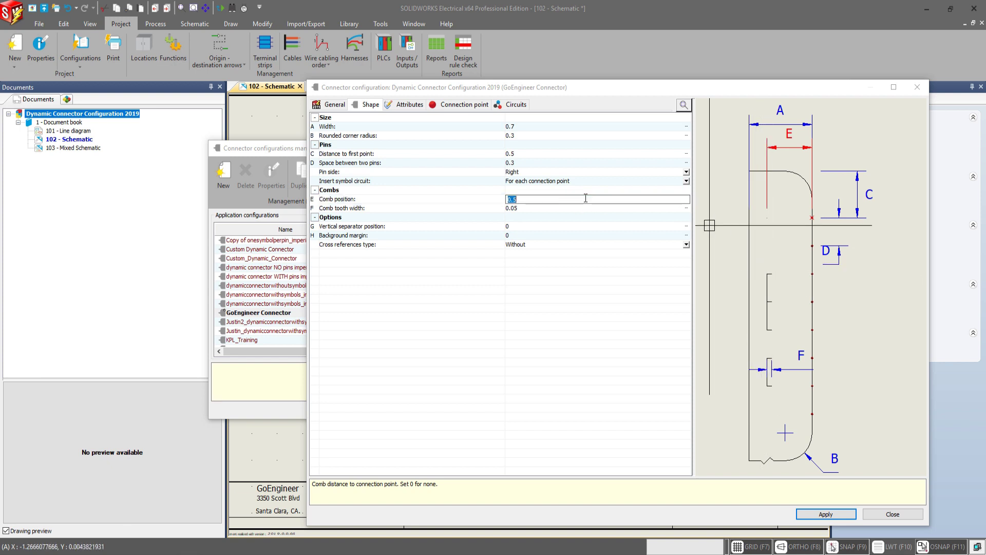
pyautogui.write('0.3')
pyautogui.click(403, 199)
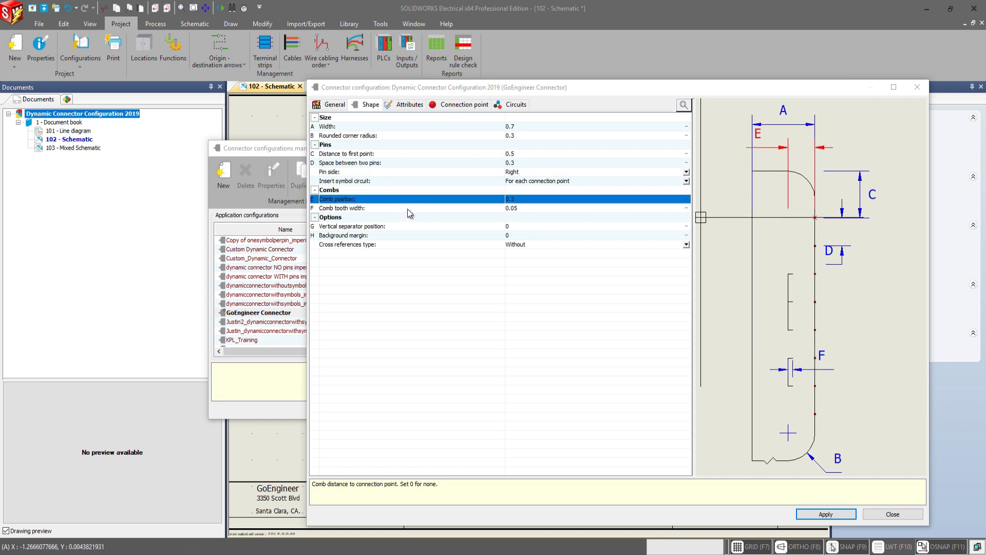
# Step: Set the Comb tooth width to 0.1
pyautogui.click(407, 209)
pyautogui.click(529, 208)
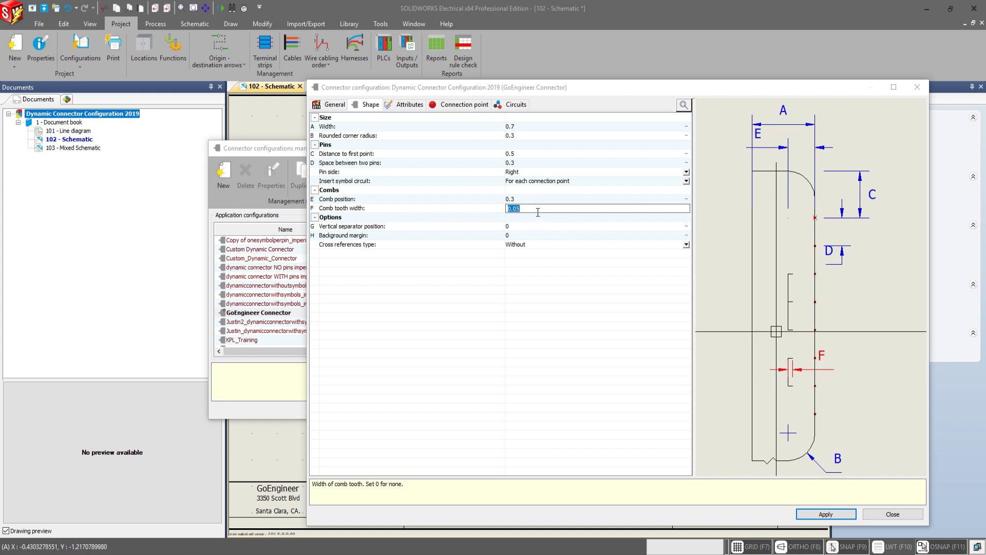
pyautogui.write('0.1')
pyautogui.press('Return')
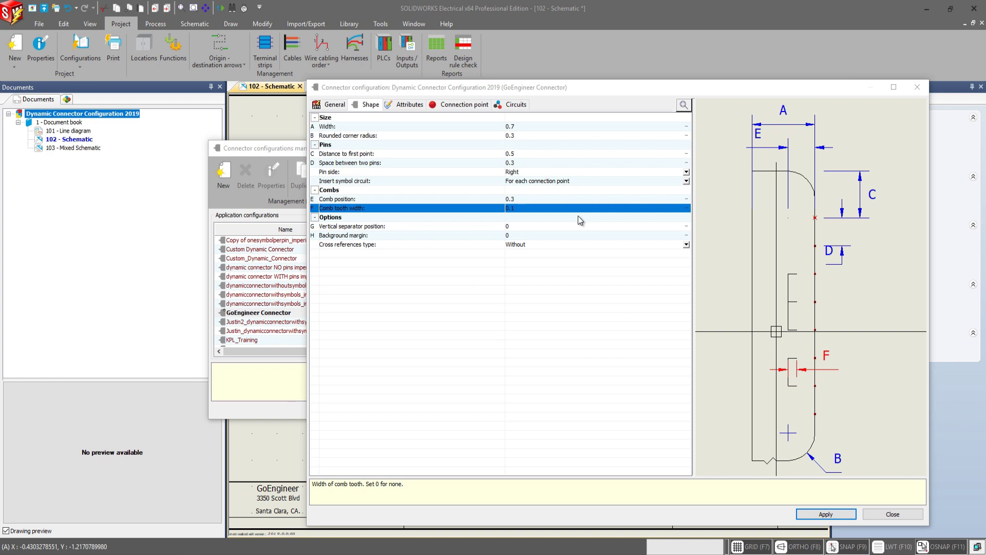
pyautogui.click(383, 219)
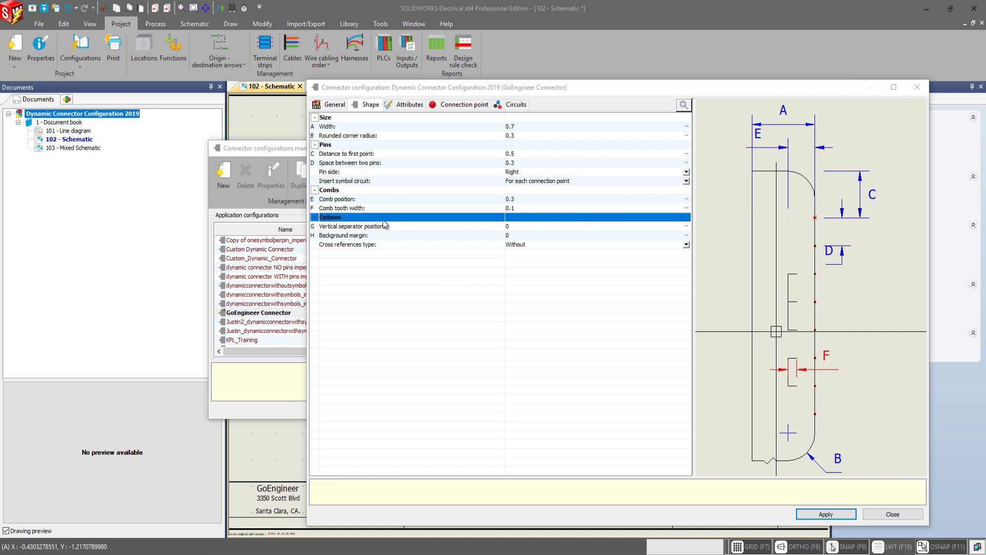
pyautogui.click(435, 227)
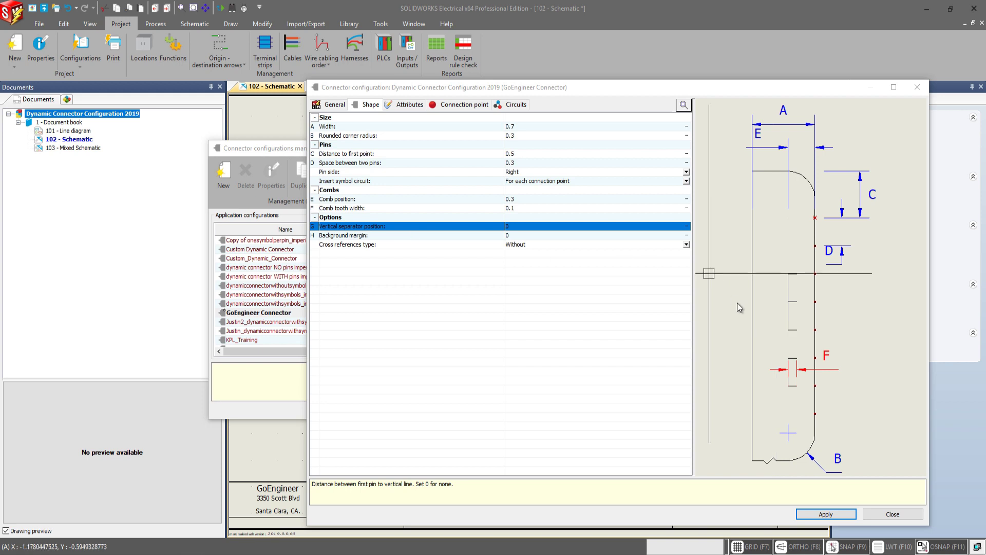
pyautogui.click(521, 229)
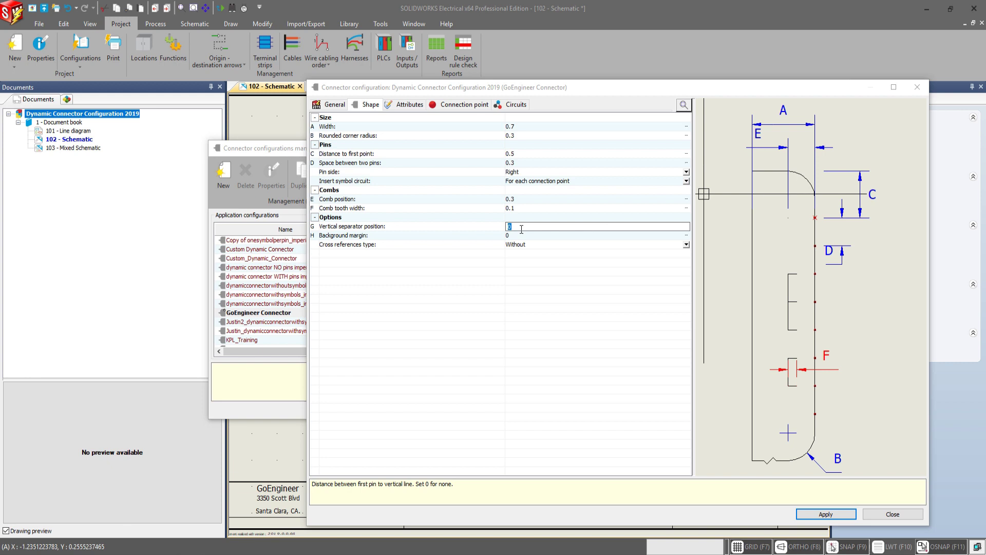
pyautogui.write('1')
pyautogui.press('Return')
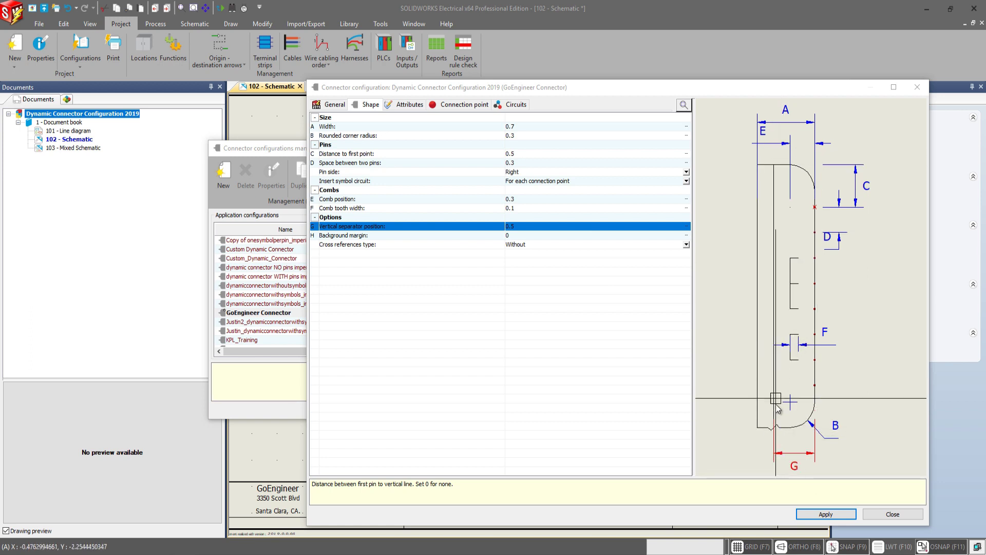
pyautogui.click(604, 225)
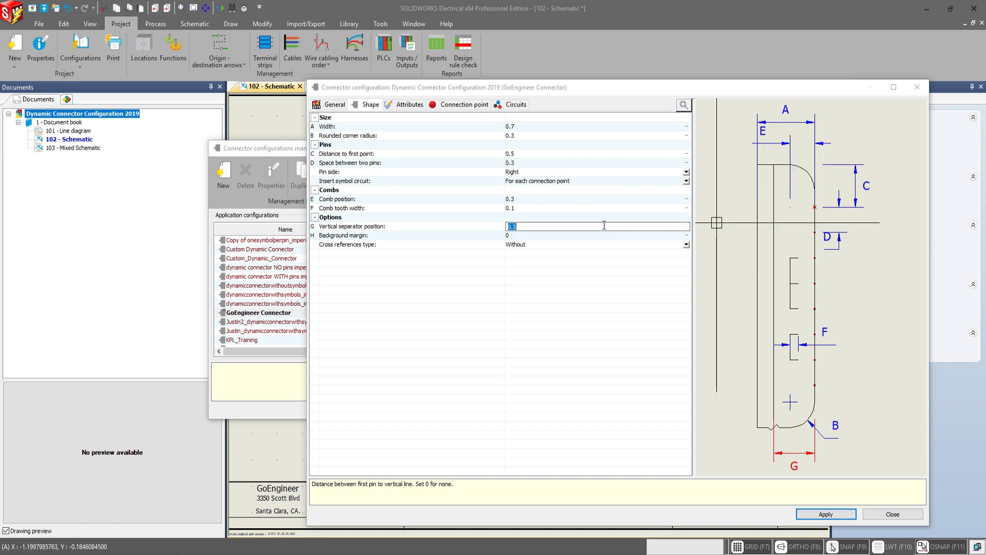
pyautogui.write('0')
pyautogui.press('Return')
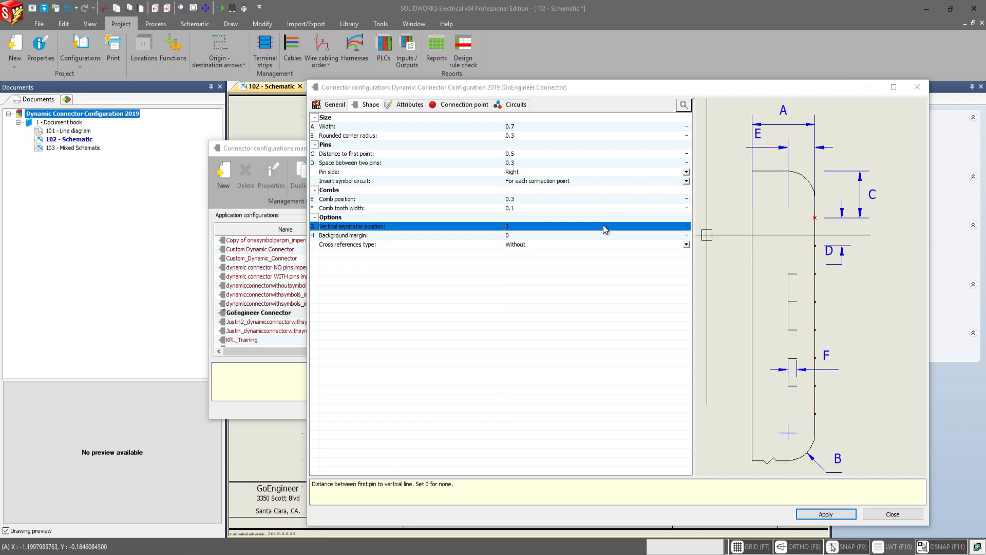
pyautogui.click(537, 236)
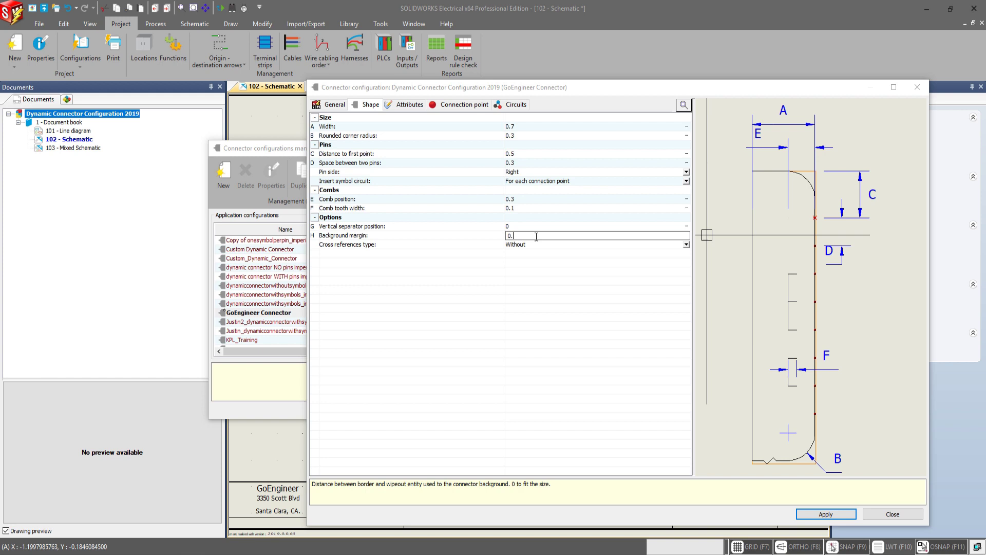
pyautogui.press('Return')
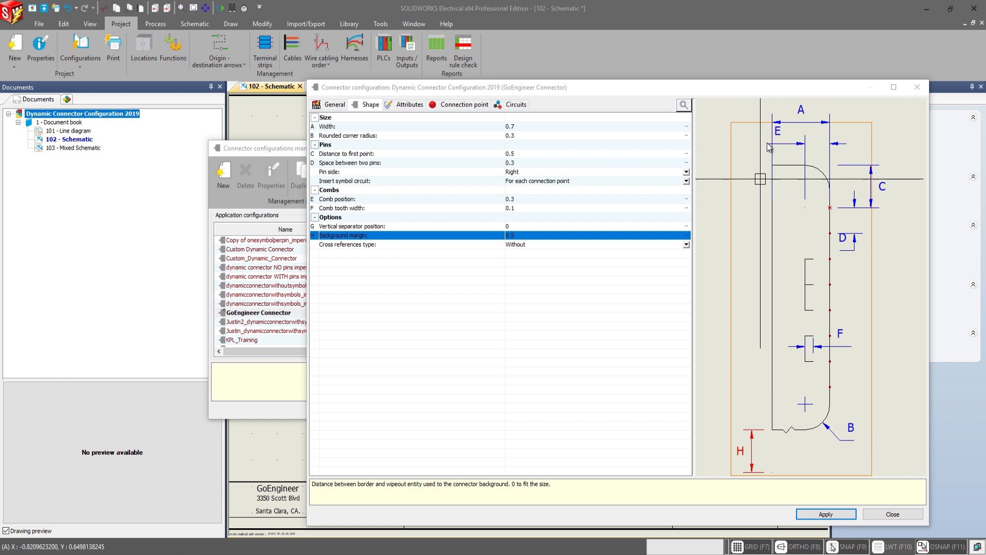
pyautogui.click(550, 235)
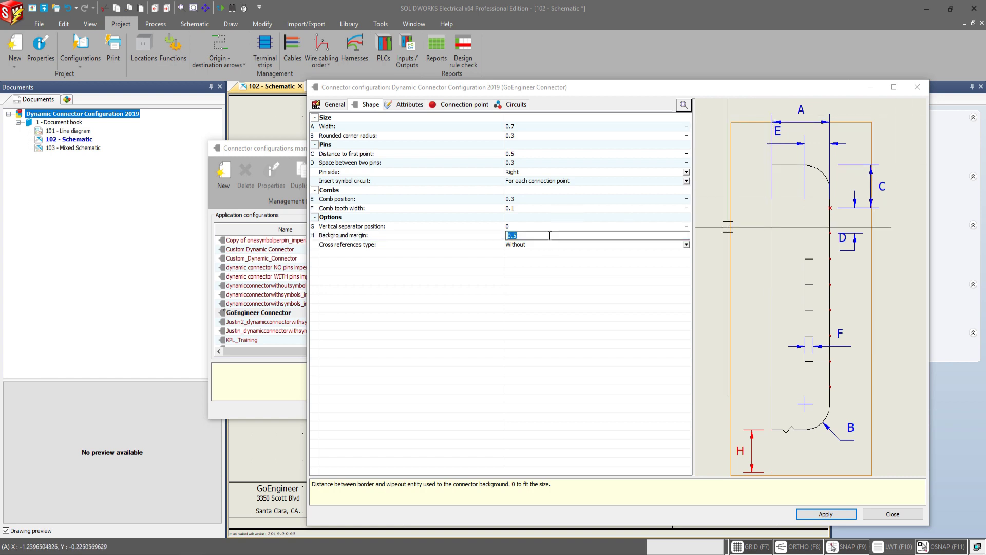
pyautogui.write('0')
pyautogui.press('Return')
# Step: Choose Without in the Cross references type dropdown
pyautogui.click(433, 241)
pyautogui.click(387, 244)
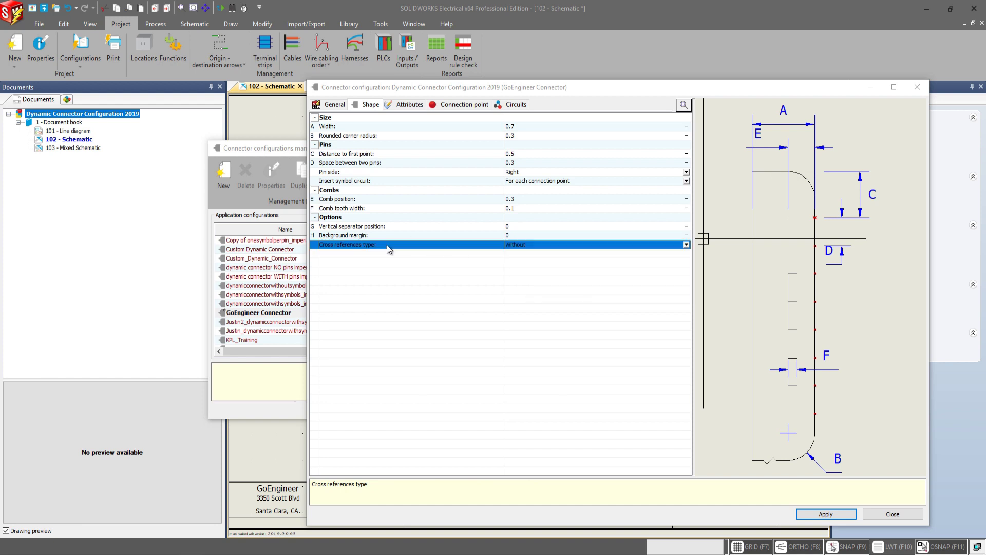
pyautogui.click(686, 245)
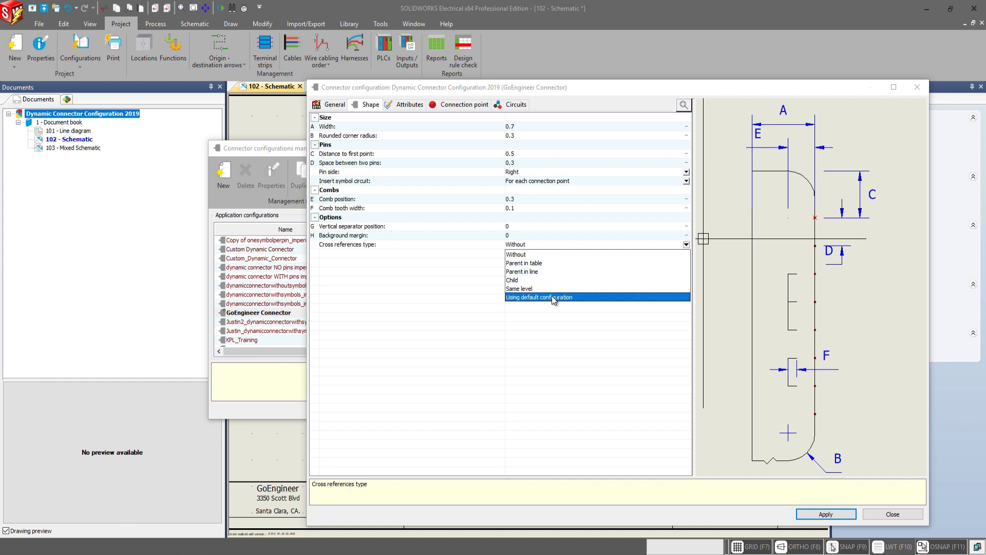
pyautogui.click(525, 255)
# Step: Inspect the top and bottom information X/Y coordinates, then view the connection point settings
pyautogui.click(418, 107)
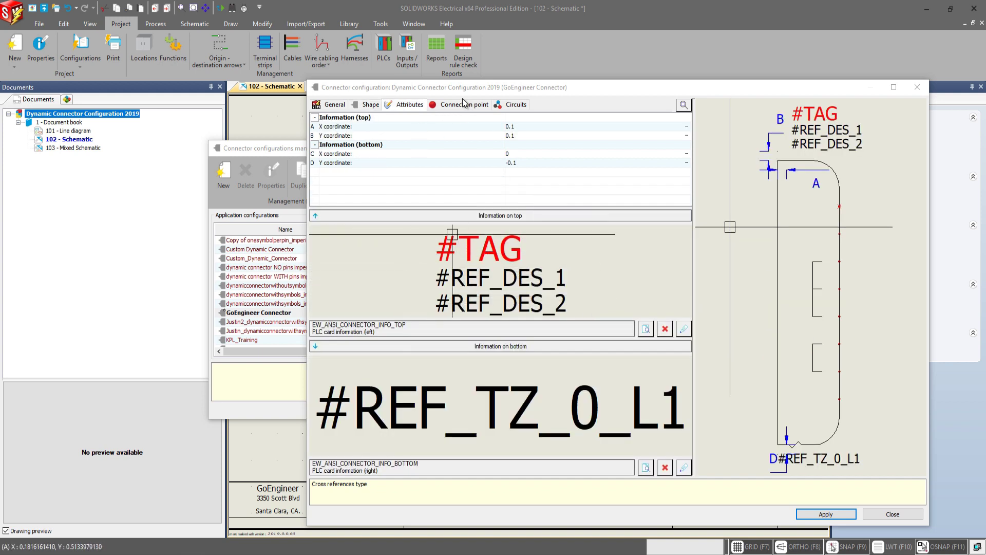
pyautogui.click(350, 127)
pyautogui.click(336, 137)
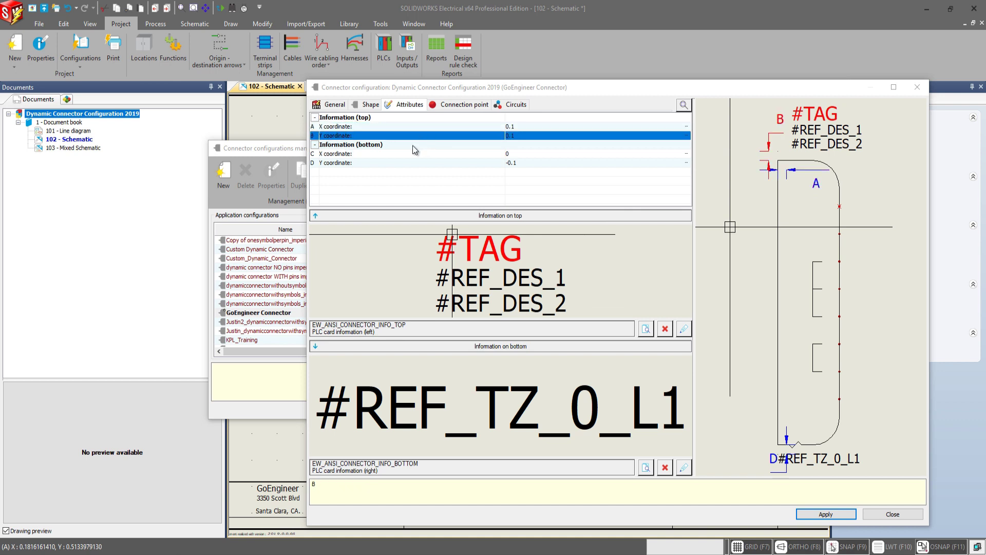
pyautogui.click(358, 155)
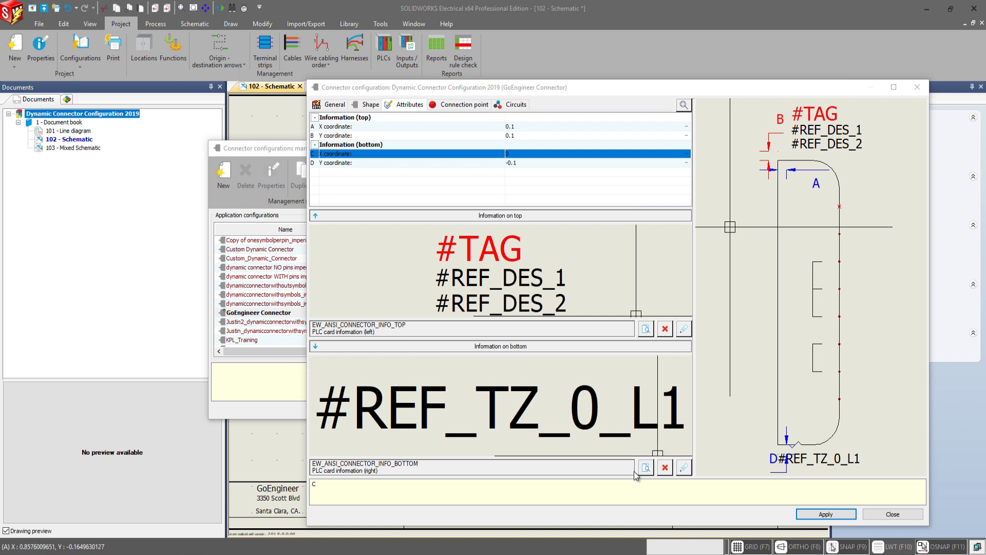
pyautogui.click(445, 106)
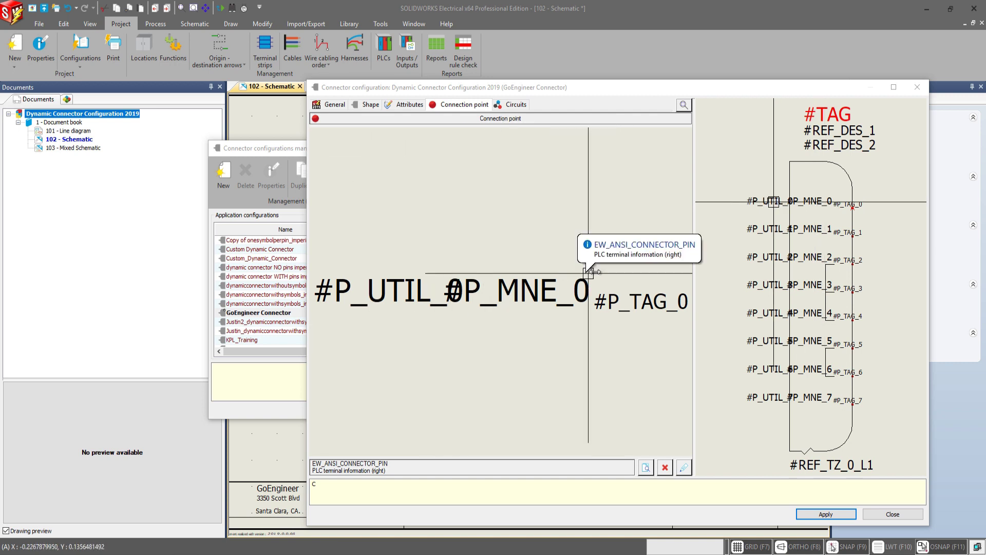
# Step: Expand to all circuit types and select the Power male pin row using TR-PIN_M_03
pyautogui.click(517, 105)
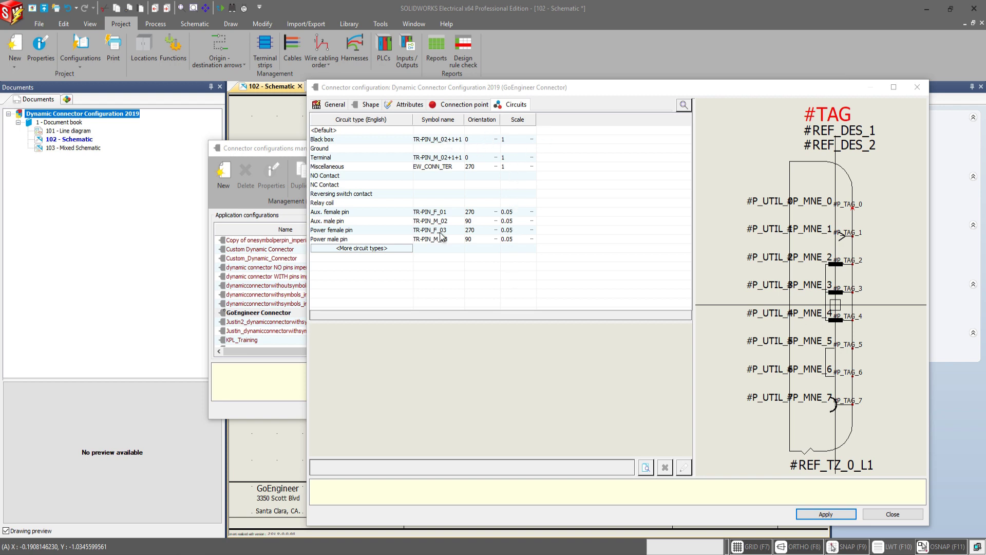
pyautogui.click(369, 248)
pyautogui.scroll(-10, 370, 248)
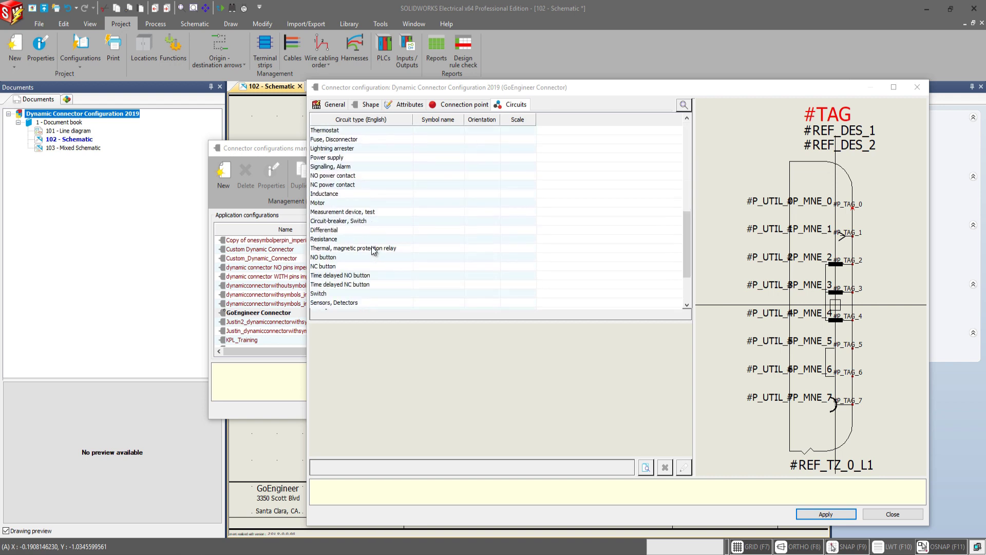
pyautogui.scroll(-3, 371, 246)
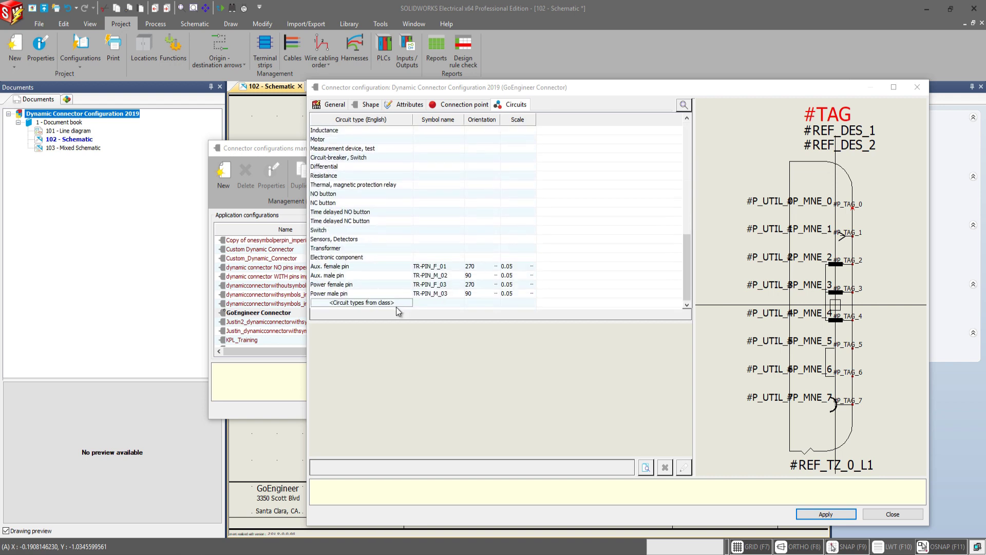
pyautogui.click(429, 295)
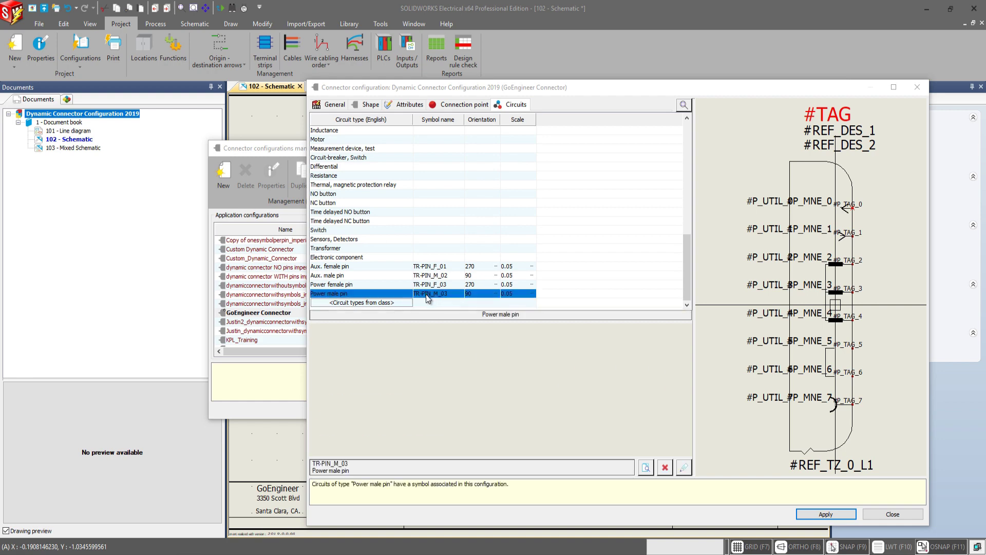
# Step: Assign the Power male pin symbol at 90 orientation, apply, and close both configuration windows
pyautogui.click(646, 468)
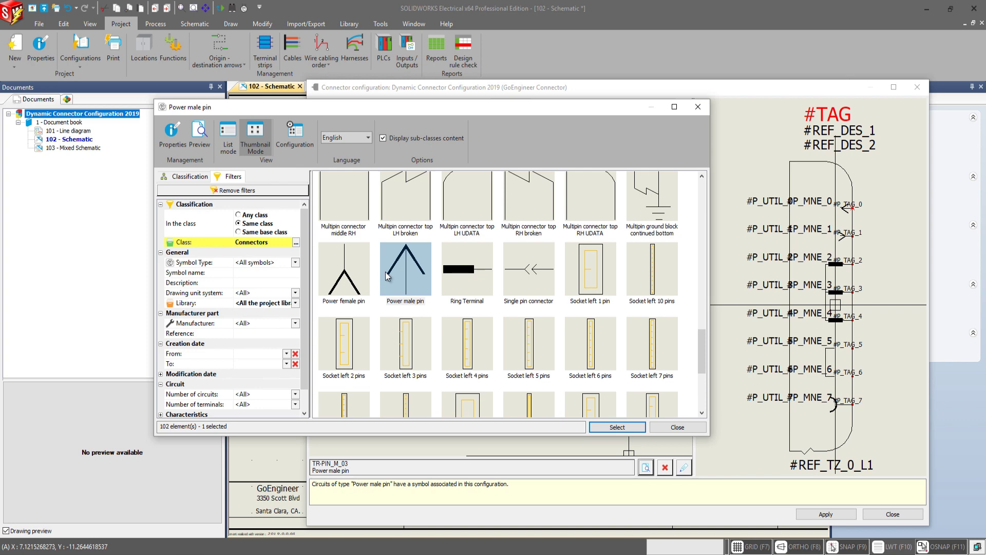
pyautogui.scroll(-3, 412, 269)
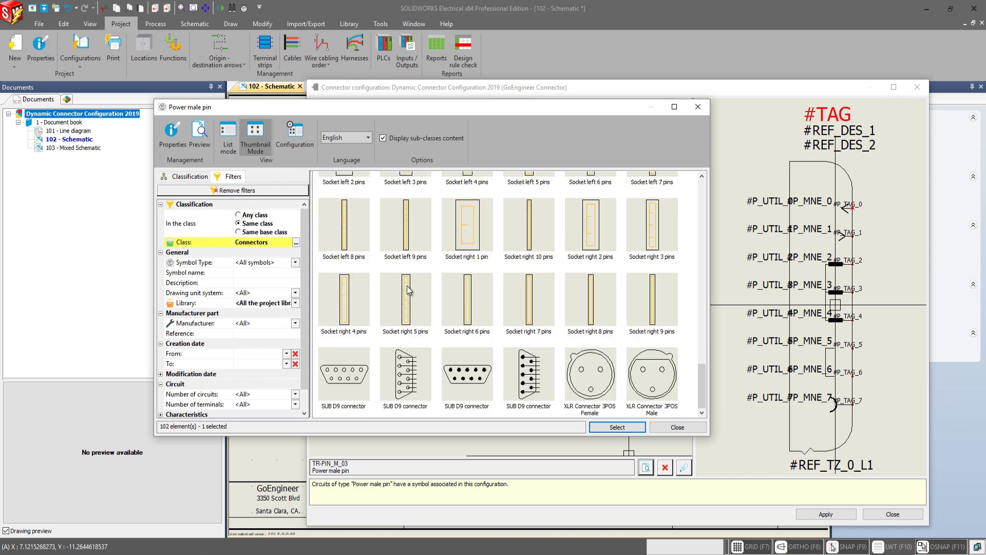
pyautogui.scroll(4, 407, 289)
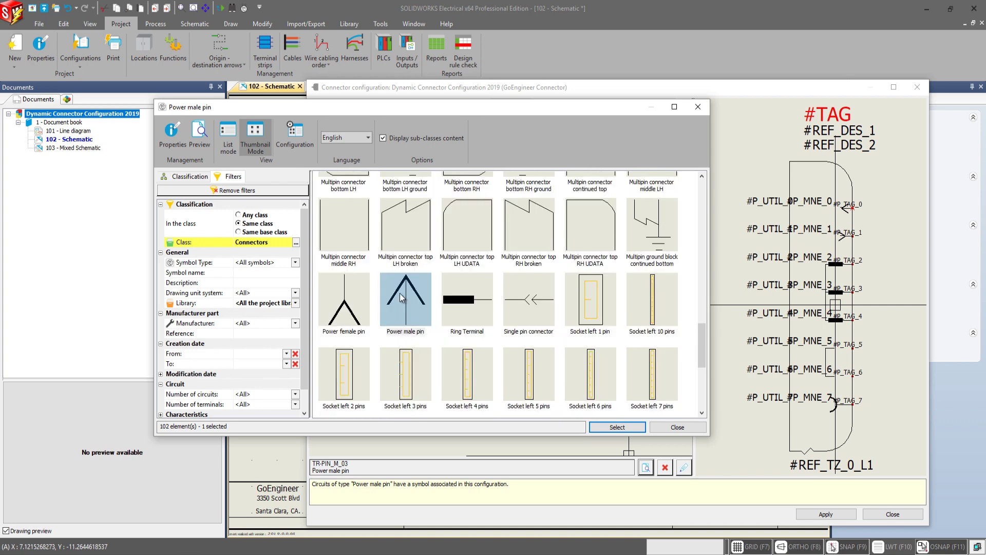
pyautogui.click(614, 427)
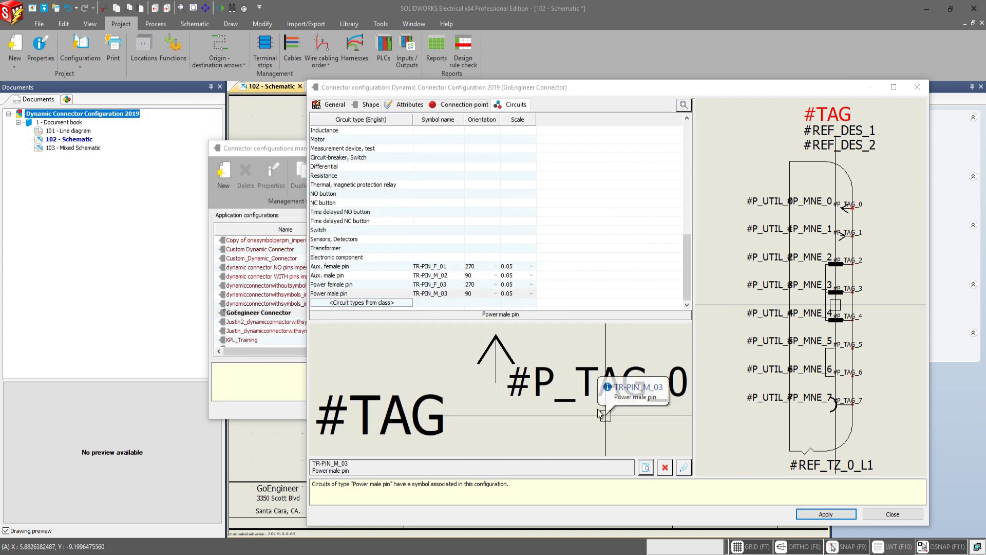
pyautogui.doubleClick(483, 294)
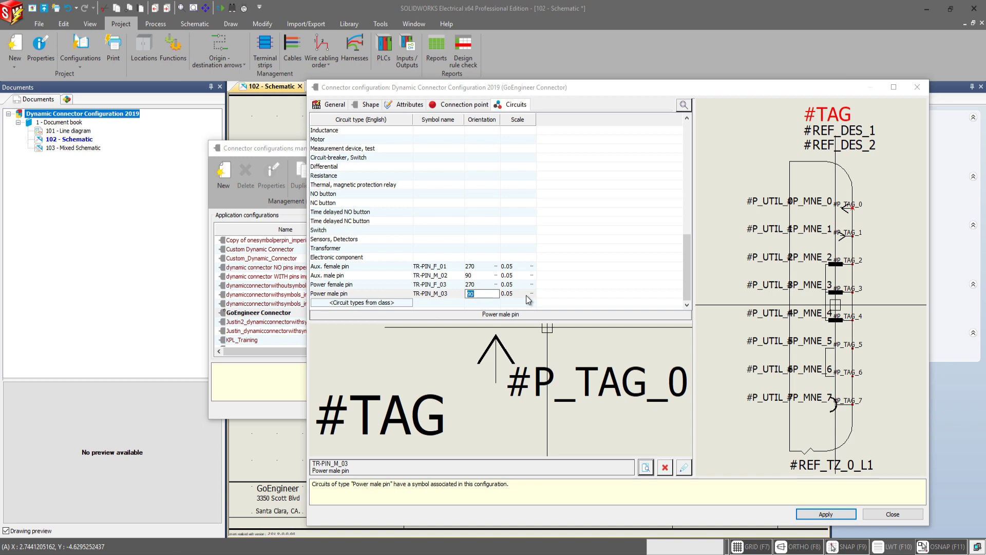
pyautogui.click(822, 515)
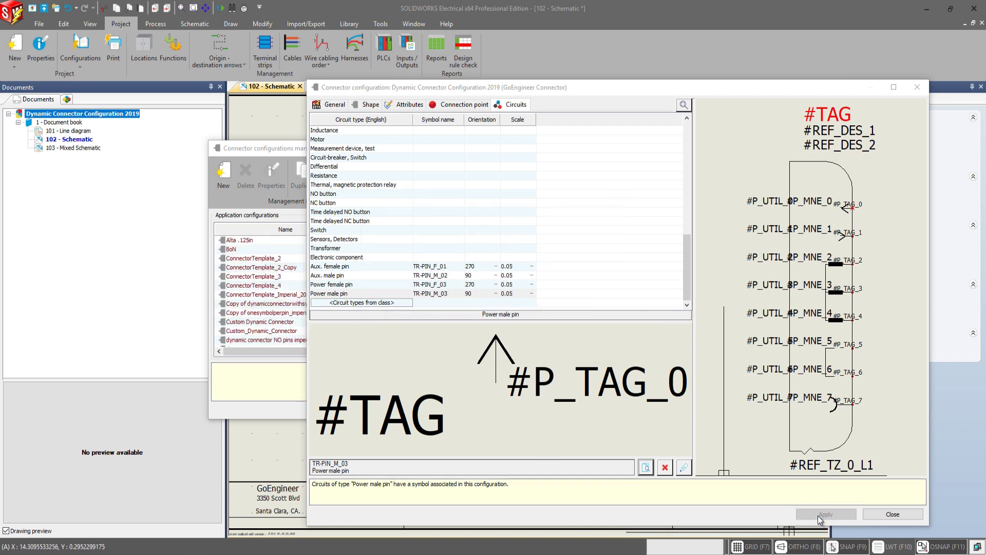
pyautogui.click(893, 514)
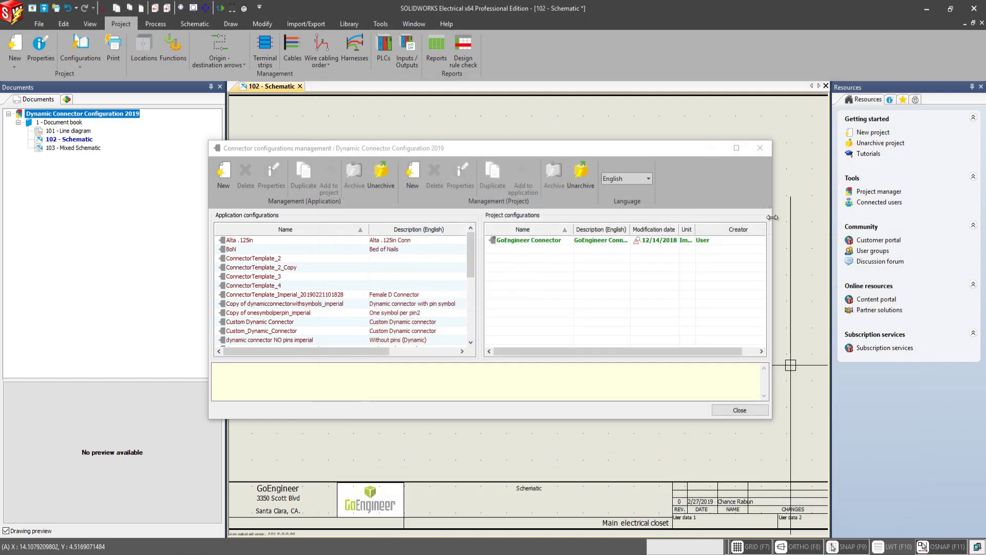
pyautogui.click(742, 412)
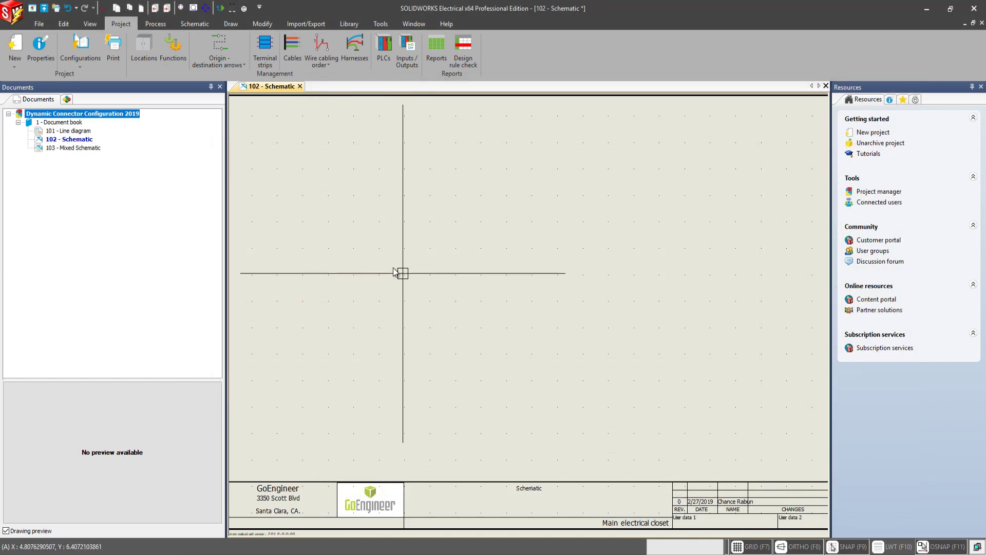
# Step: Create new connector P2 from the 16-circuit TE part 1-1564407-1, sorted by circuit count
pyautogui.click(195, 24)
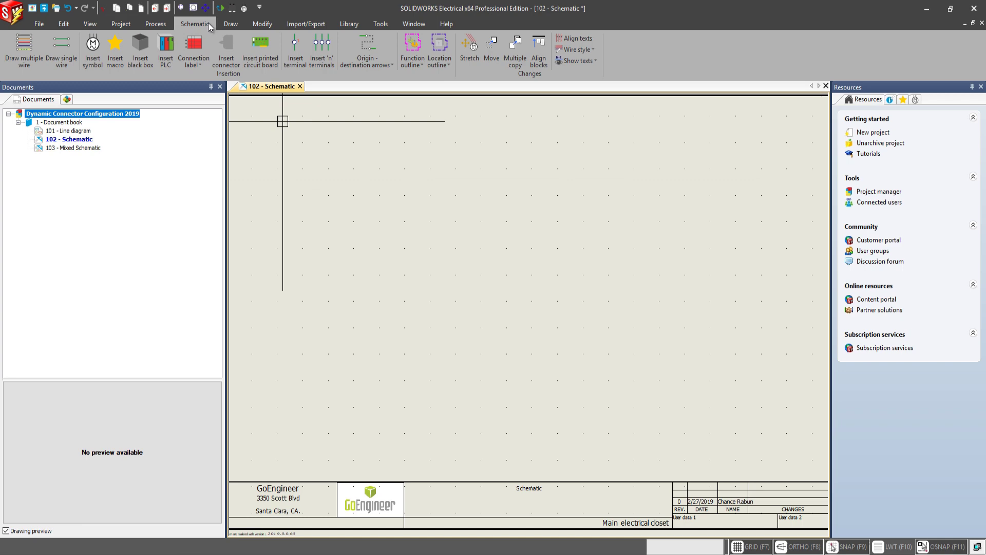
pyautogui.click(230, 61)
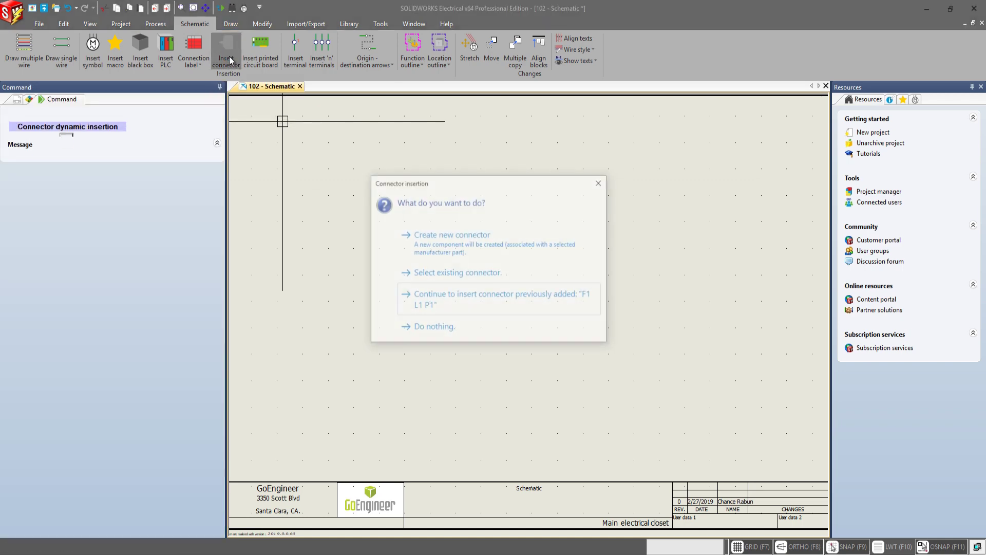
pyautogui.click(442, 240)
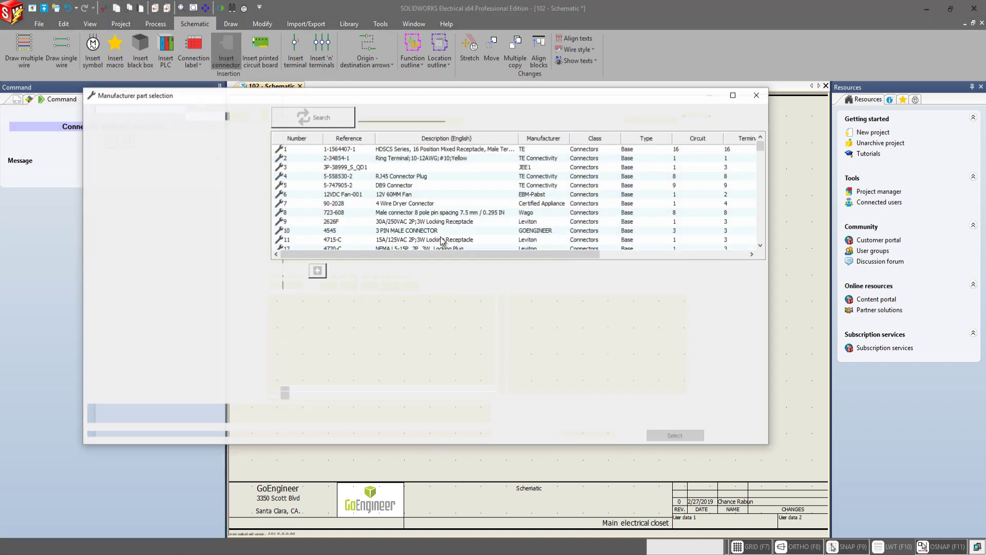
pyautogui.click(700, 139)
pyautogui.click(700, 140)
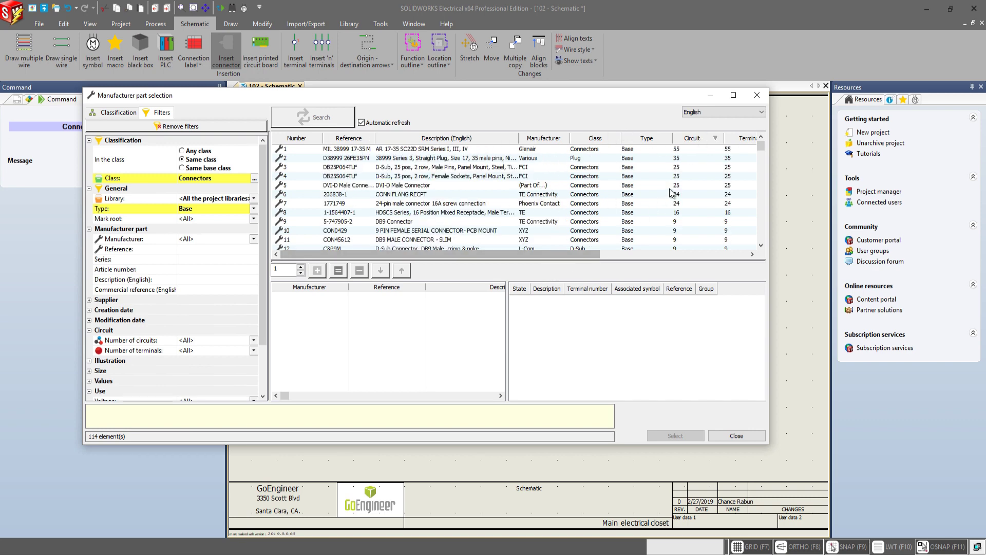
pyautogui.click(446, 213)
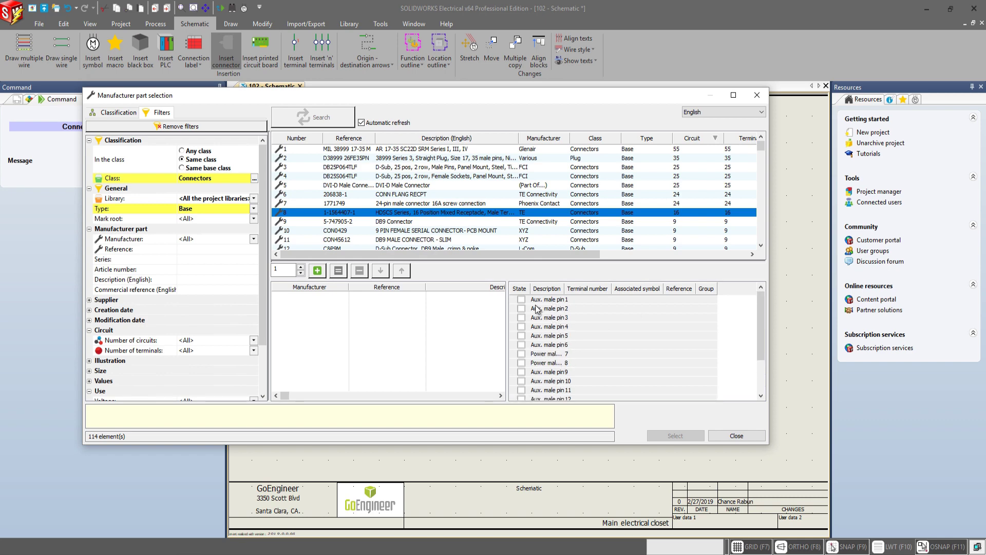
pyautogui.scroll(-2, 537, 308)
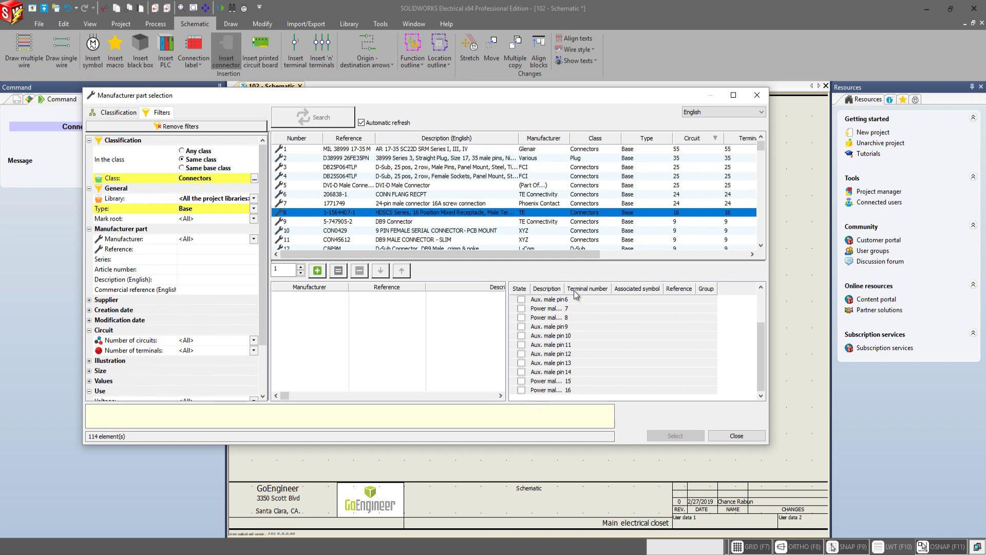
pyautogui.click(318, 272)
pyautogui.click(667, 436)
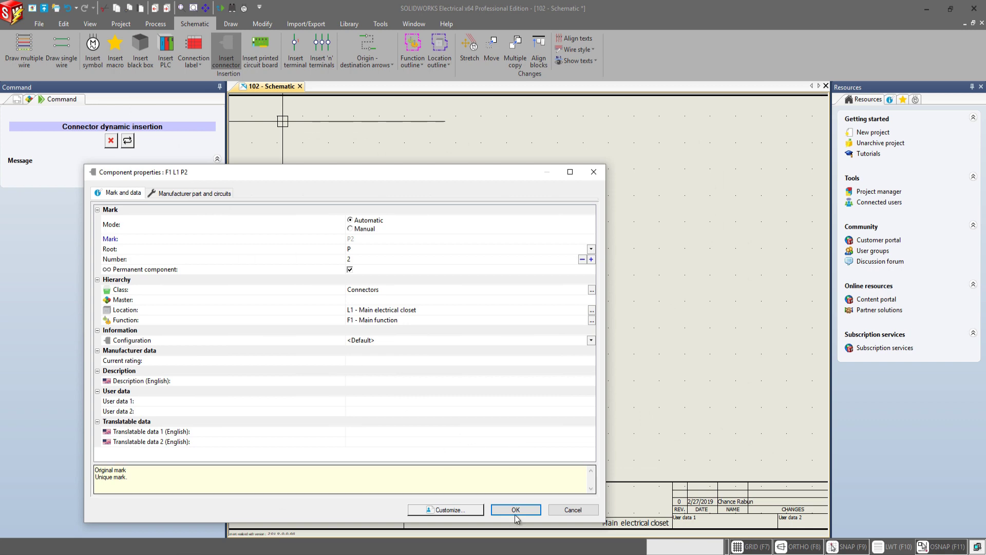
# Step: Accept the connector properties and switch to the GoEngineer Connector configuration
pyautogui.click(526, 510)
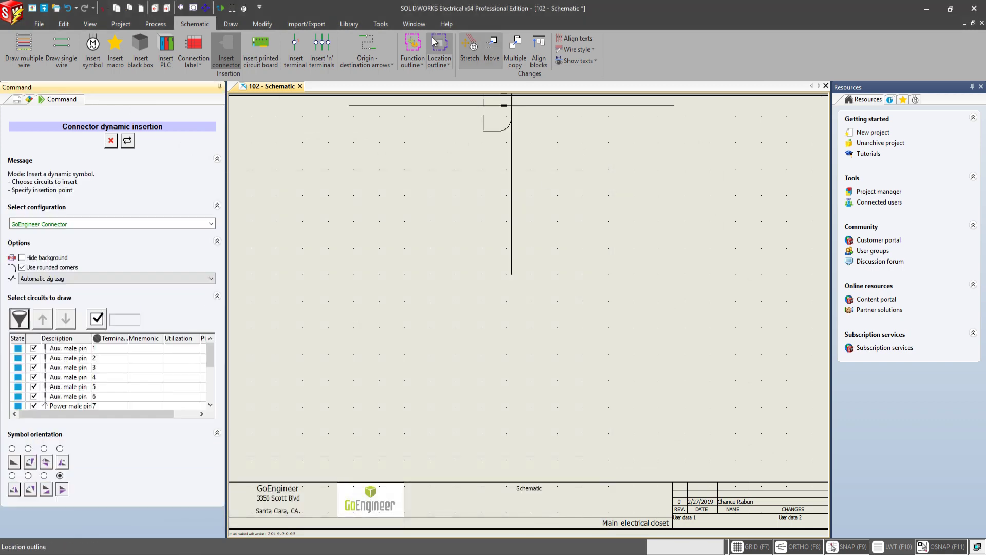
pyautogui.click(211, 224)
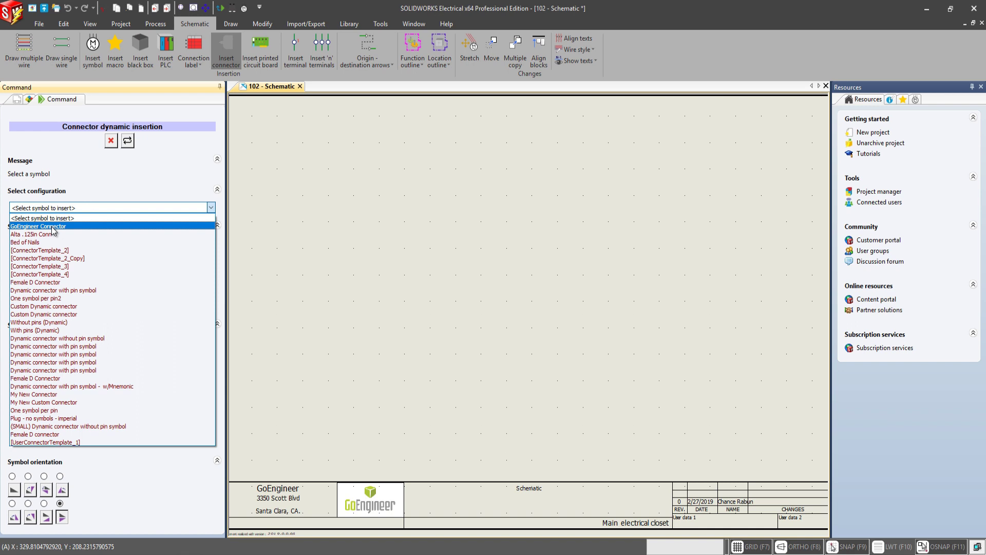
pyautogui.click(52, 228)
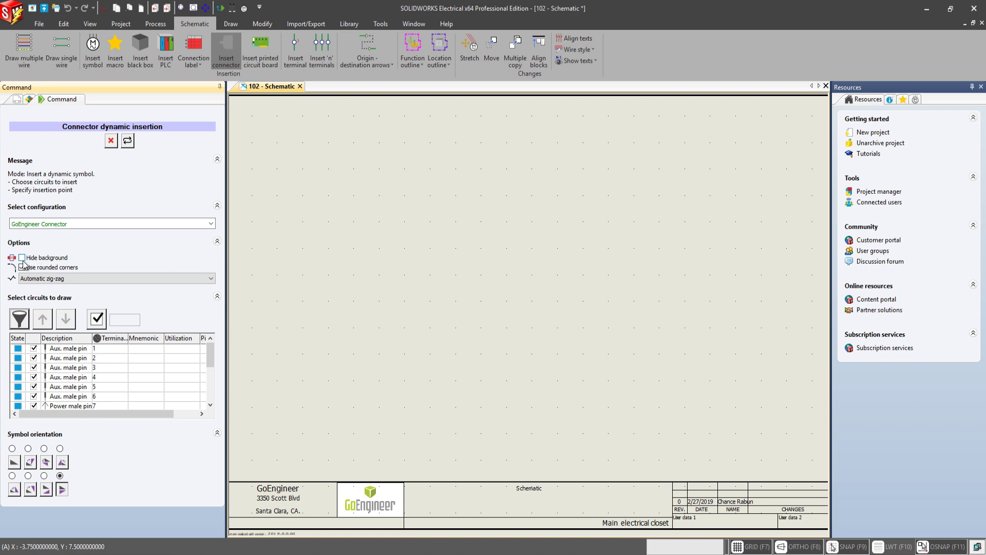
# Step: Enable rounded corners and compare the connector with and without background, leaving Hide background on
pyautogui.click(22, 267)
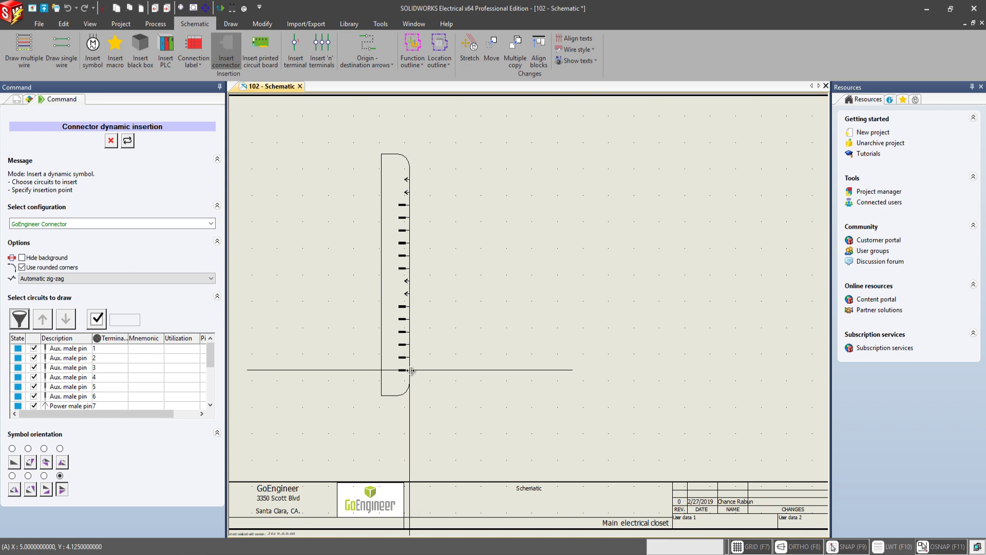
pyautogui.click(22, 258)
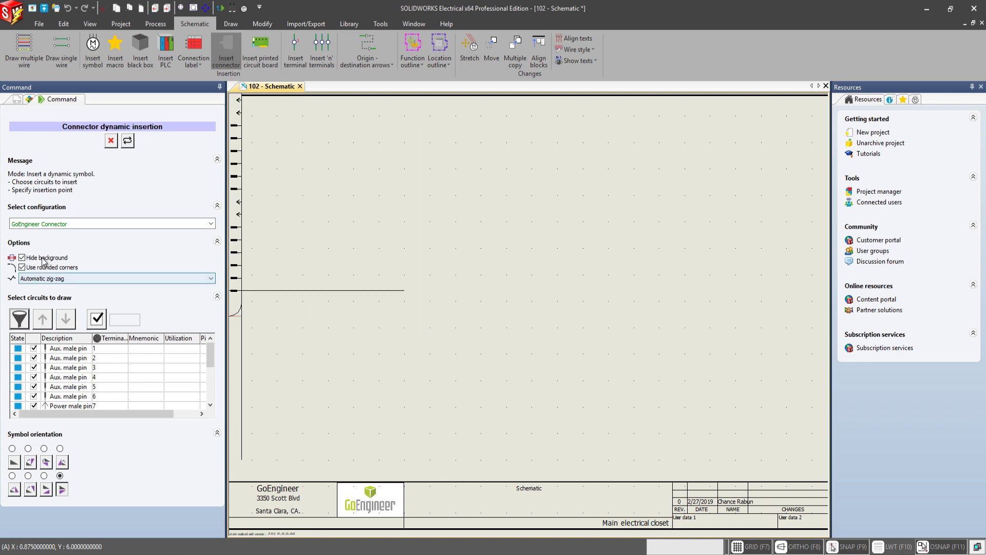
pyautogui.click(22, 257)
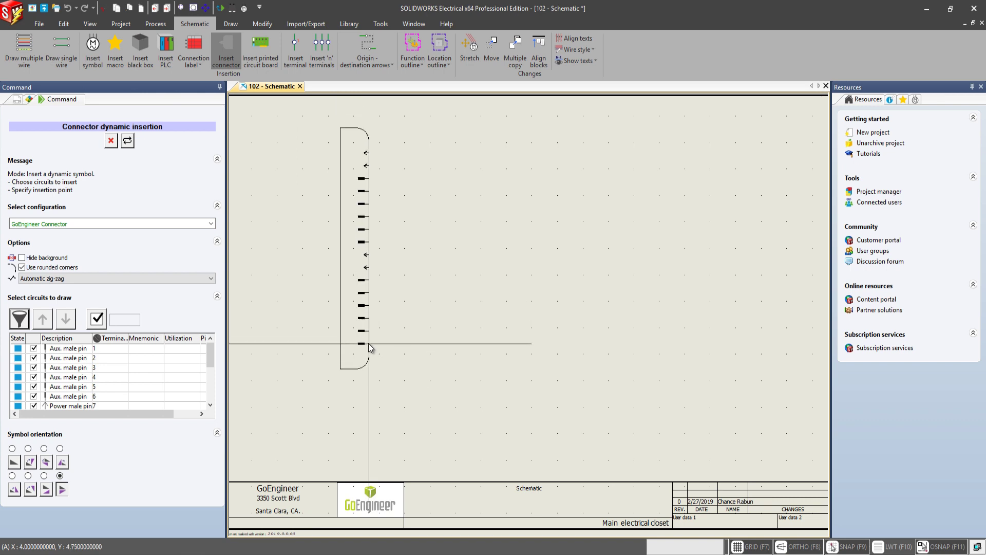
pyautogui.click(41, 258)
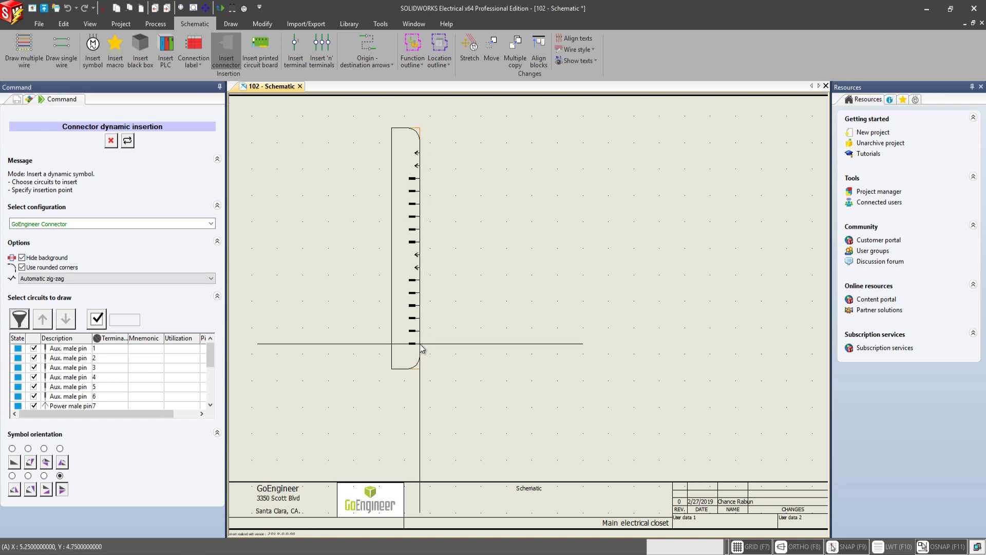
# Step: Turn off Hide background, keep rounded corners, and set zig-zag to Automatic after trying Show zig-zag
pyautogui.click(23, 259)
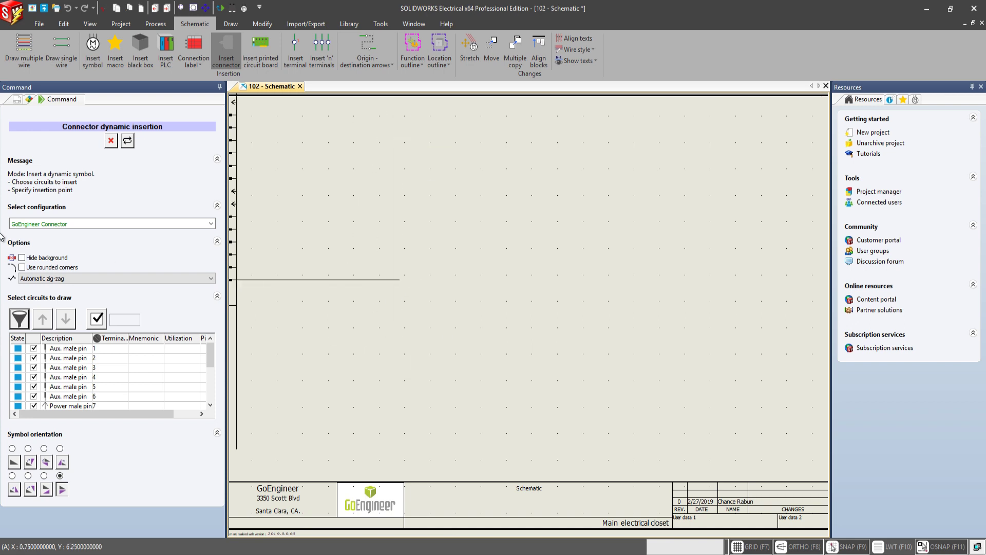
pyautogui.click(22, 268)
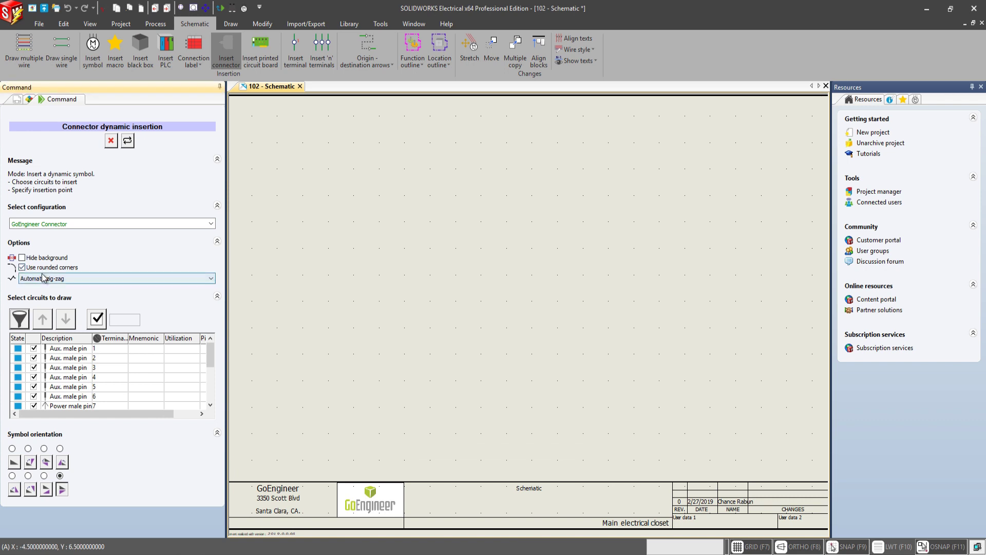
pyautogui.click(63, 283)
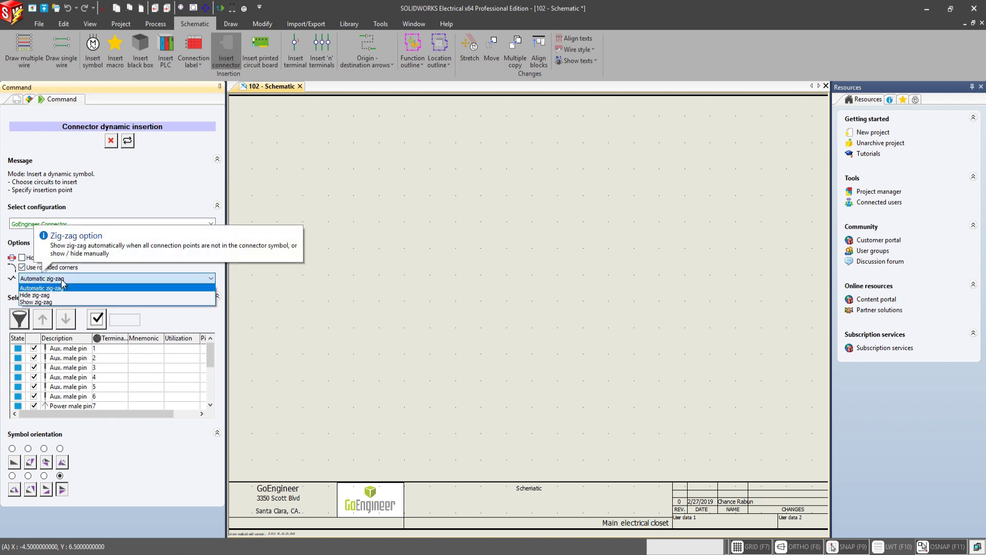
pyautogui.click(36, 302)
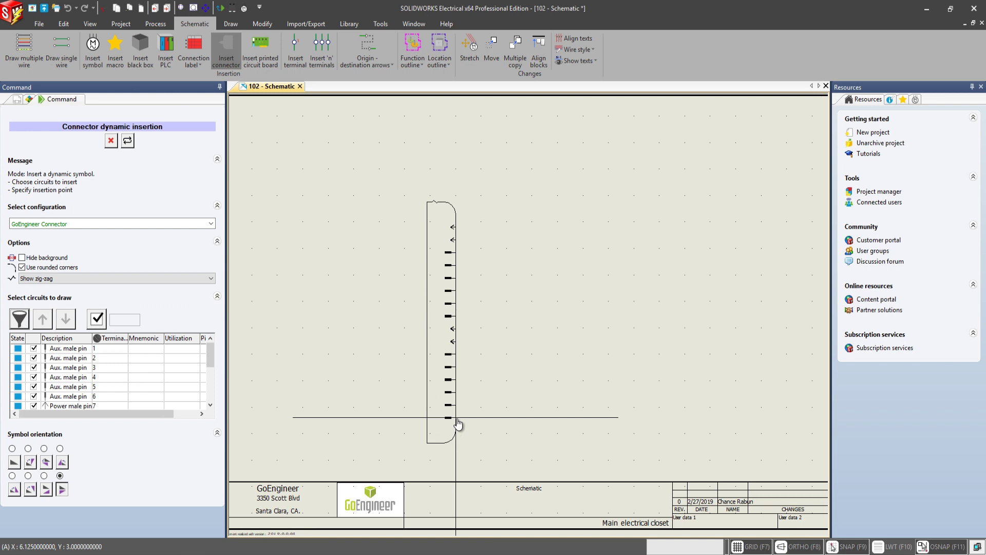
pyautogui.click(202, 276)
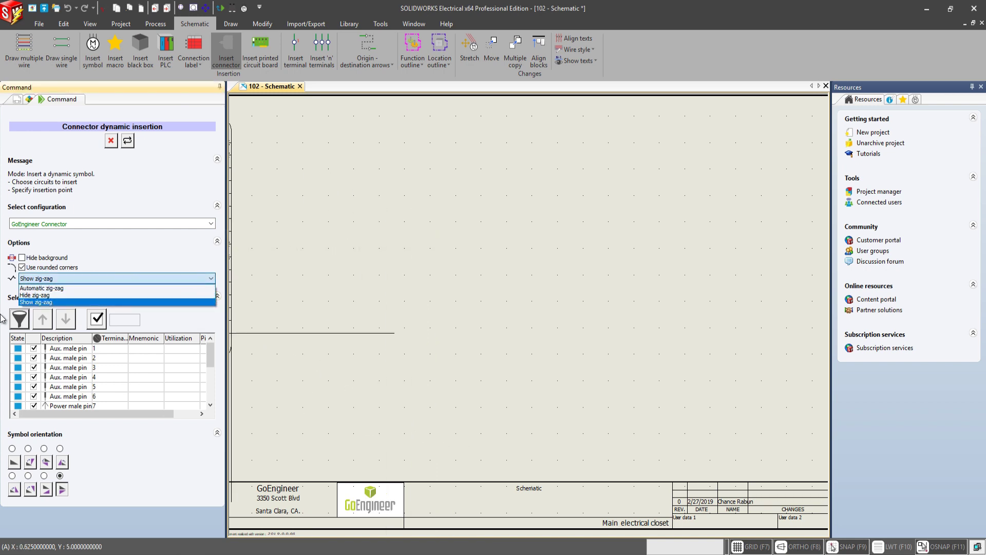
pyautogui.click(56, 287)
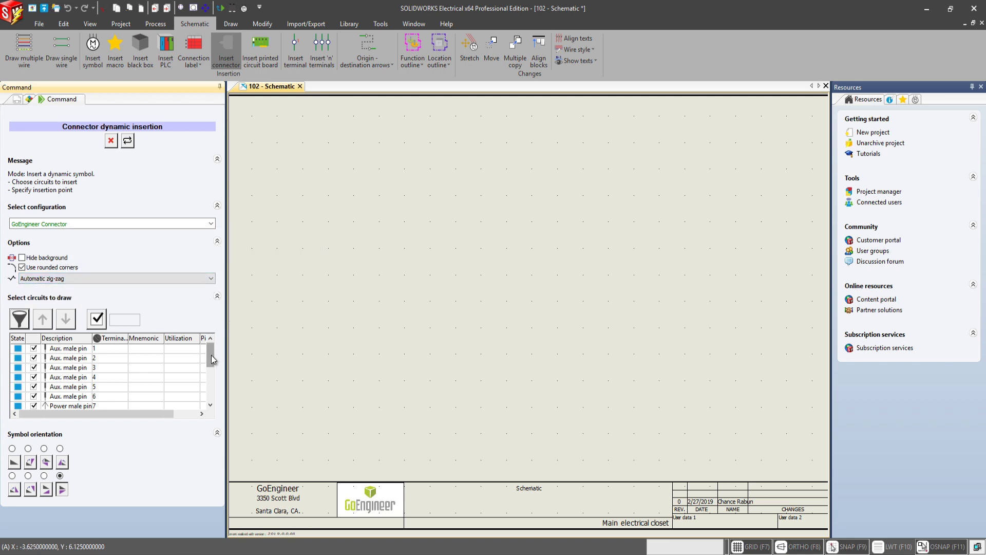
# Step: Exclude aux male pins 1–5 and power male pin 15 from the circuits to draw
pyautogui.moveTo(211, 356)
pyautogui.mouseDown()
pyautogui.moveTo(210, 377)
pyautogui.moveTo(203, 357)
pyautogui.mouseUp()
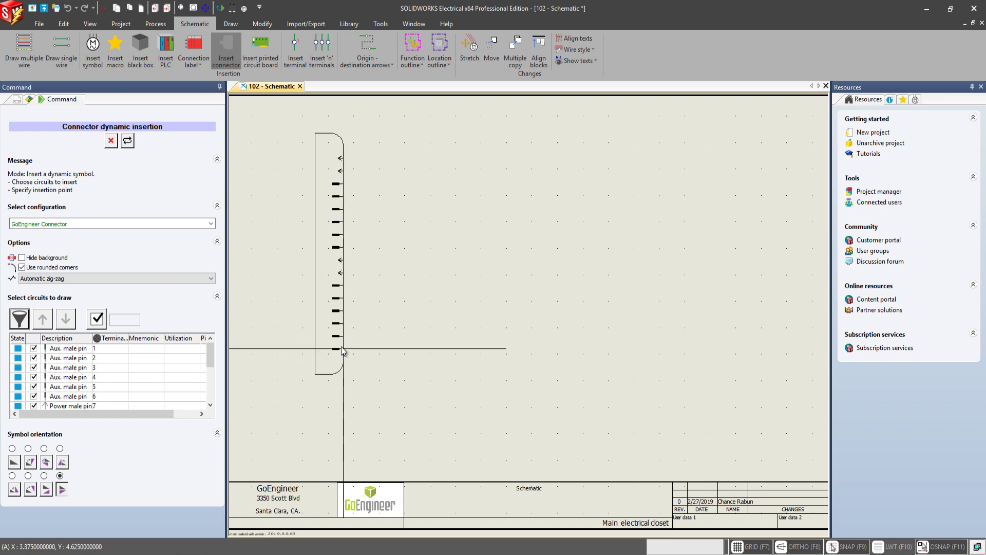
pyautogui.click(34, 349)
pyautogui.click(34, 358)
pyautogui.click(34, 368)
pyautogui.click(34, 377)
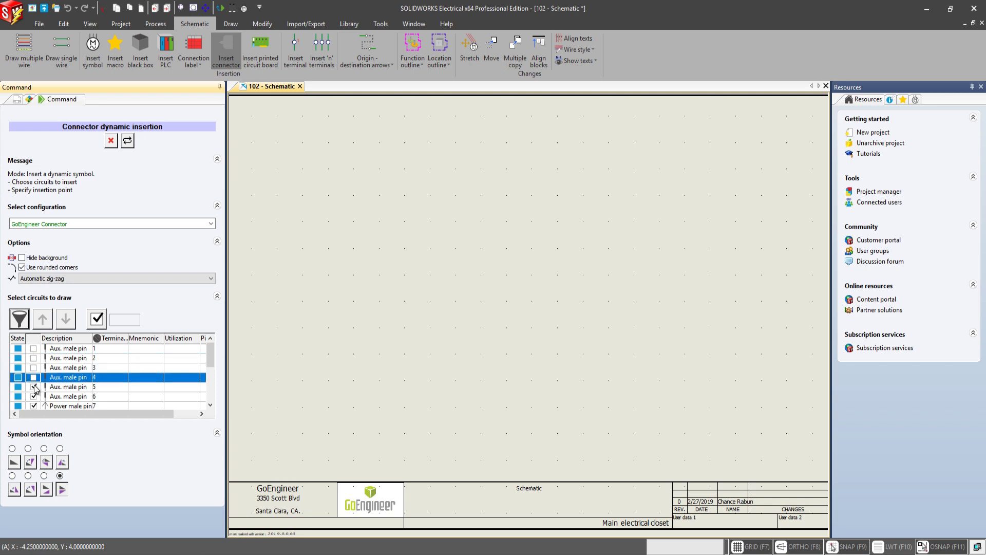
pyautogui.click(33, 387)
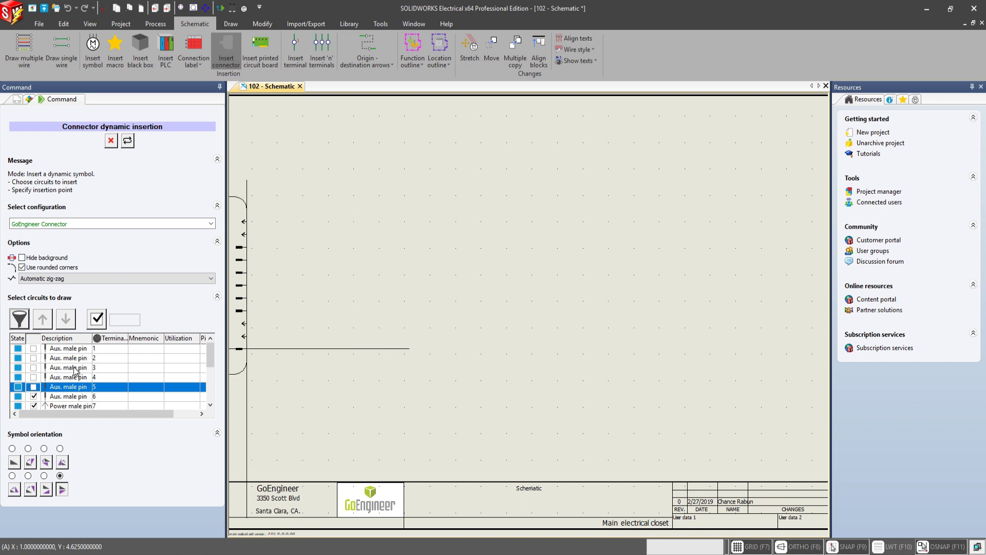
pyautogui.scroll(-3, 42, 389)
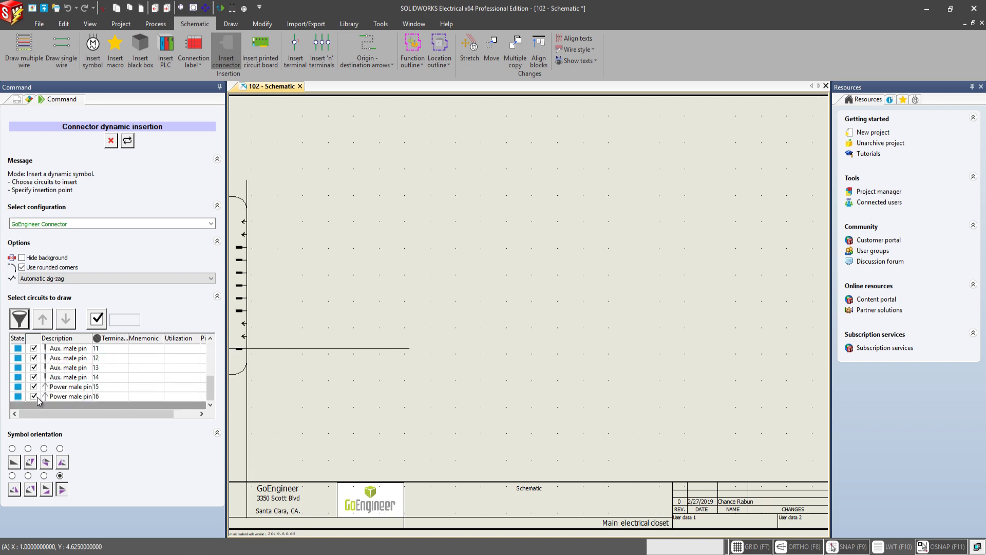
pyautogui.click(34, 386)
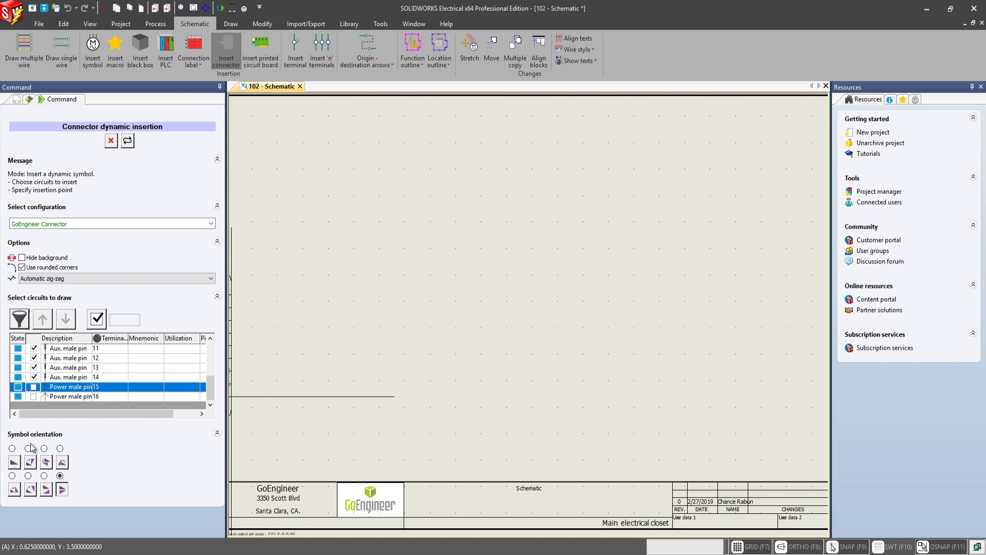
pyautogui.click(12, 449)
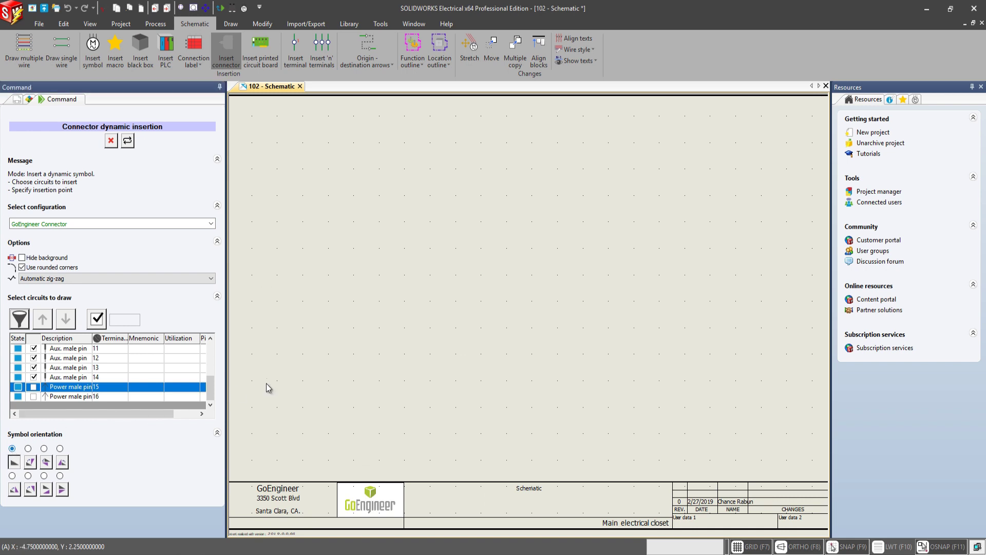
pyautogui.click(29, 449)
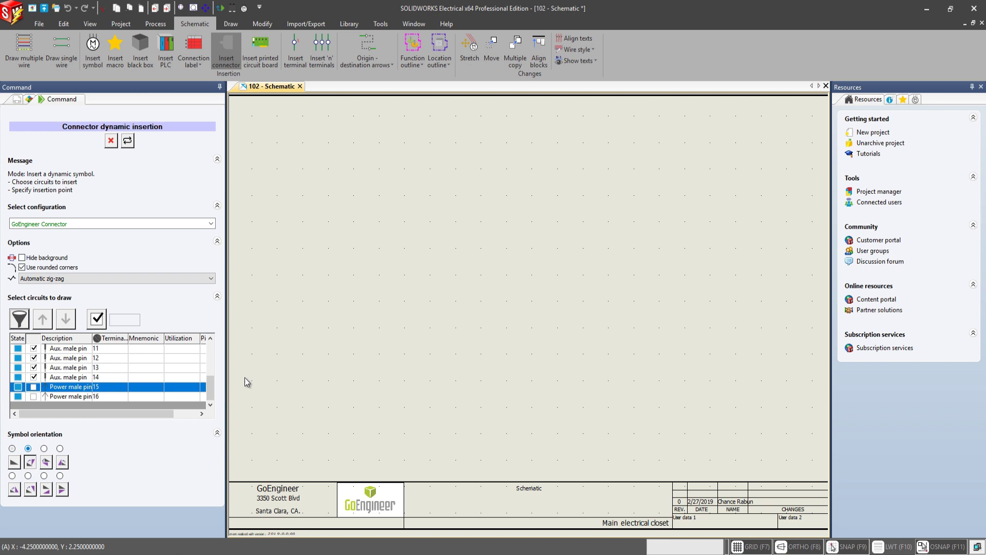
pyautogui.click(60, 477)
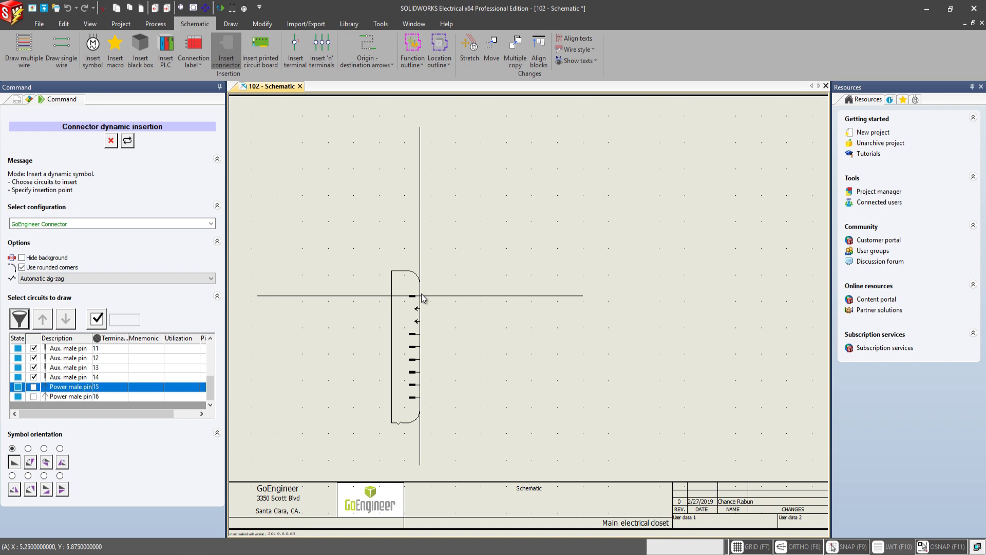
pyautogui.press('space')
pyautogui.press('space')
pyautogui.press('space')
pyautogui.press('space')
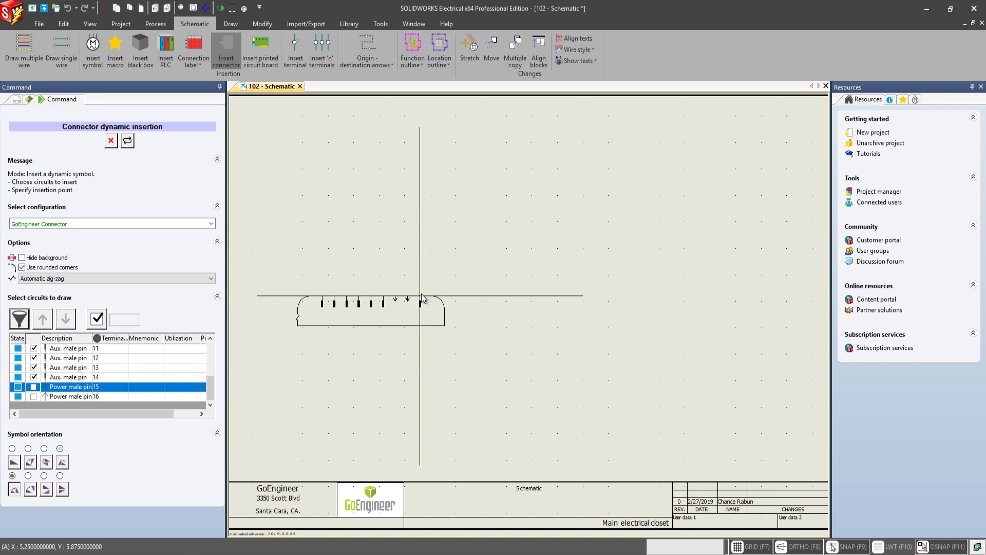
pyautogui.press('space')
pyautogui.press('space')
pyautogui.press('space')
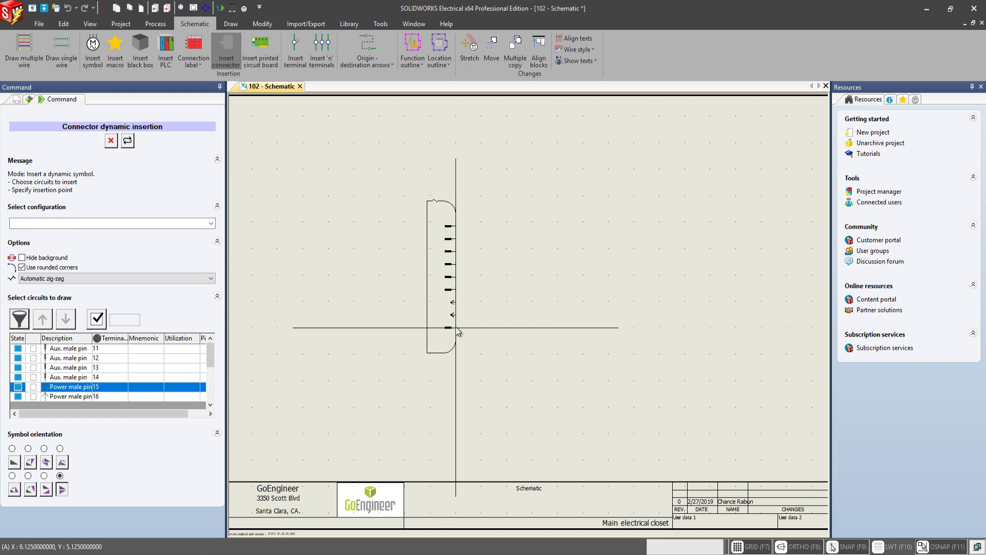
# Step: Place connector P2 (TE 1-1564407-1) on the sheet and review its circuits 6 to 14
pyautogui.click(456, 330)
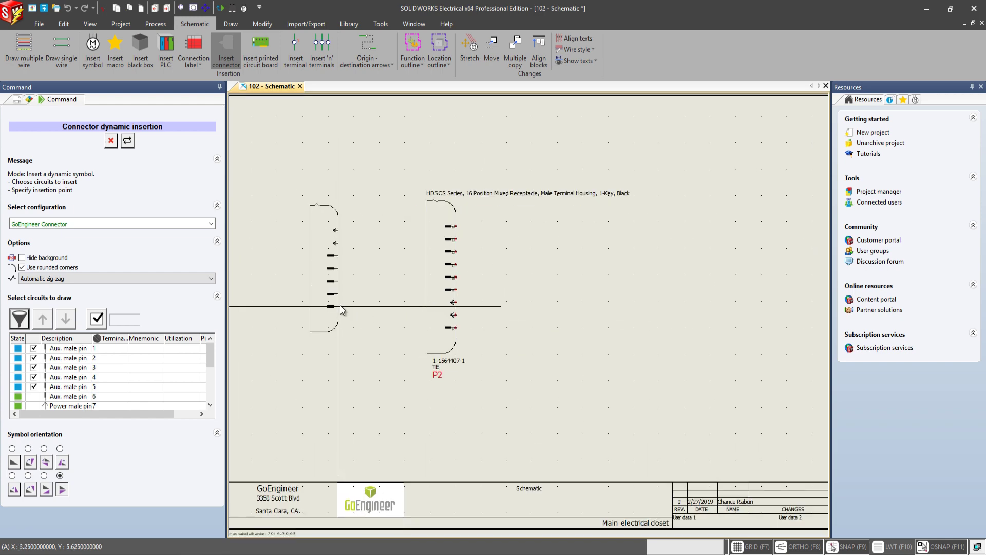
pyautogui.scroll(2, 338, 309)
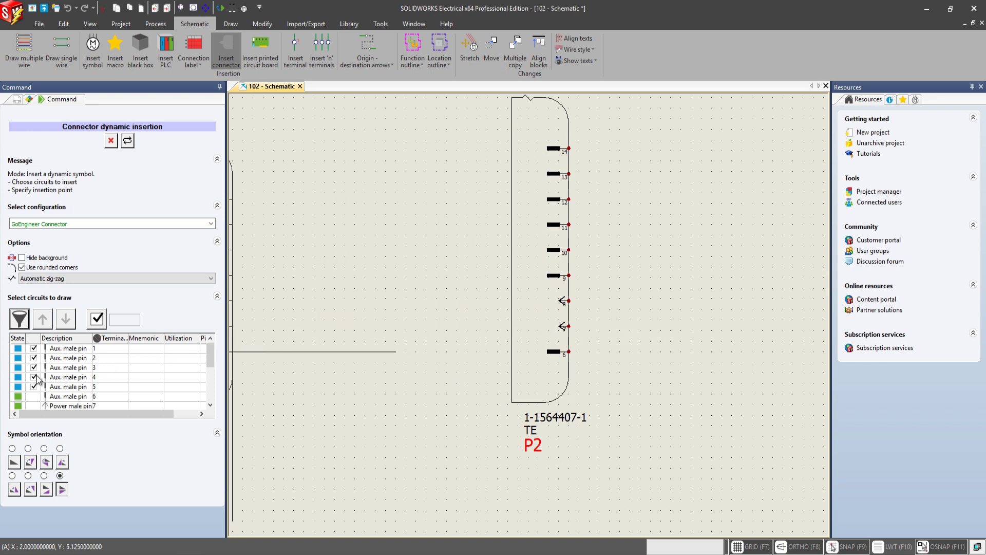
pyautogui.scroll(-3, 37, 379)
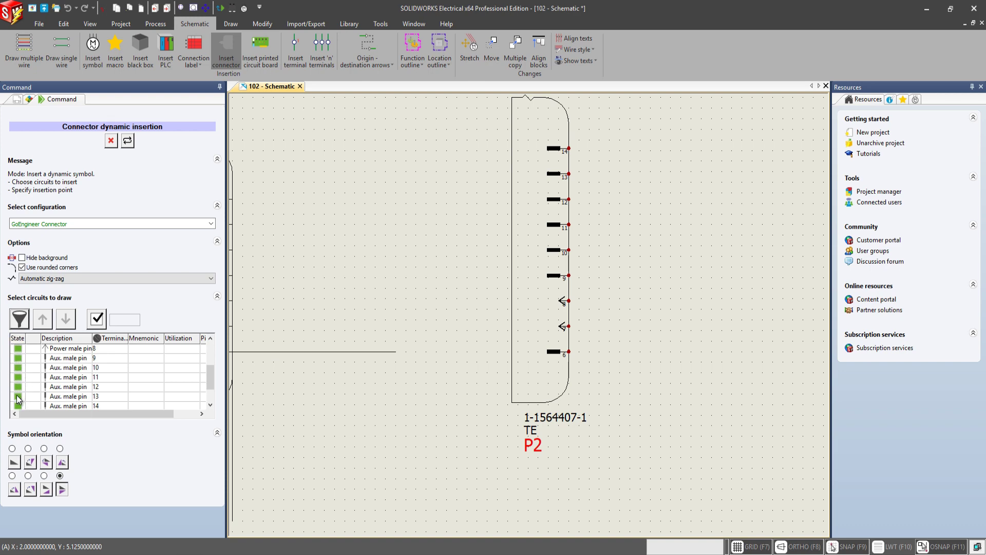
pyautogui.scroll(-1, 350, 360)
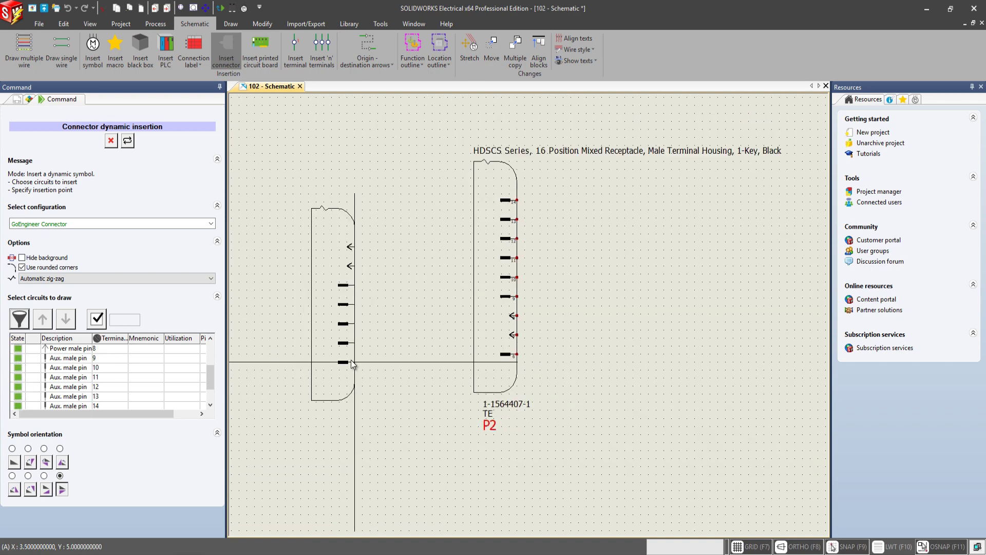